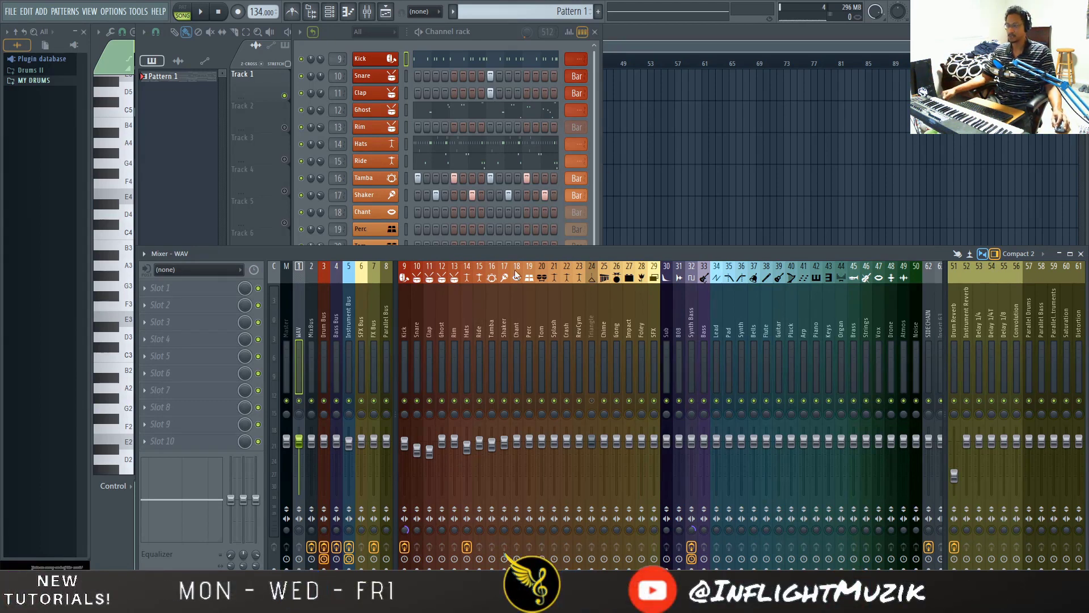
- Audition Pattern 1 and load Fruity soft clipper into slot 5 of the WAV mixer track
click(202, 13)
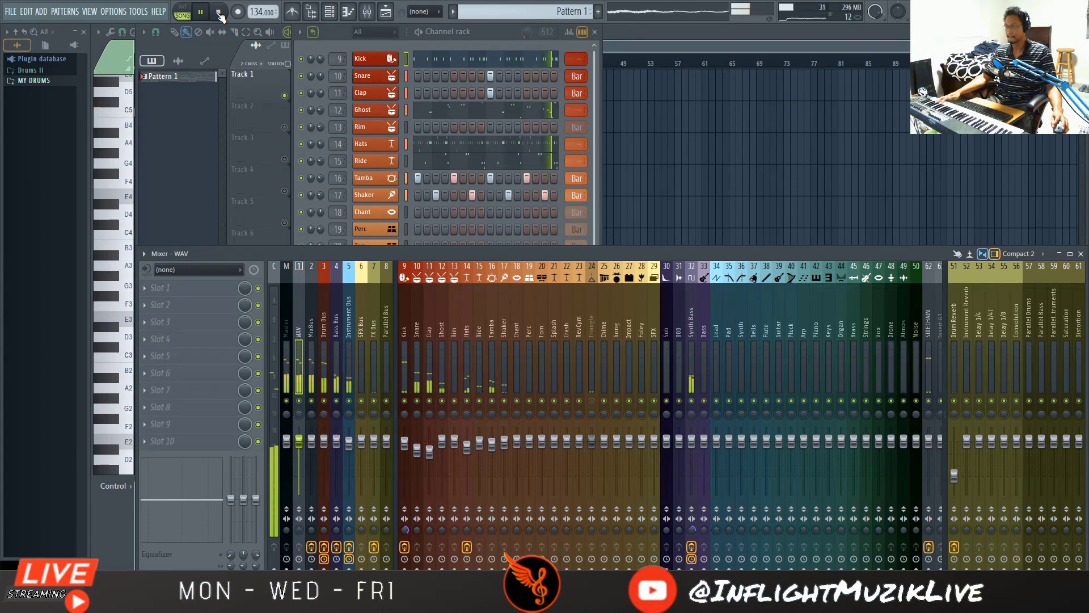
click(219, 14)
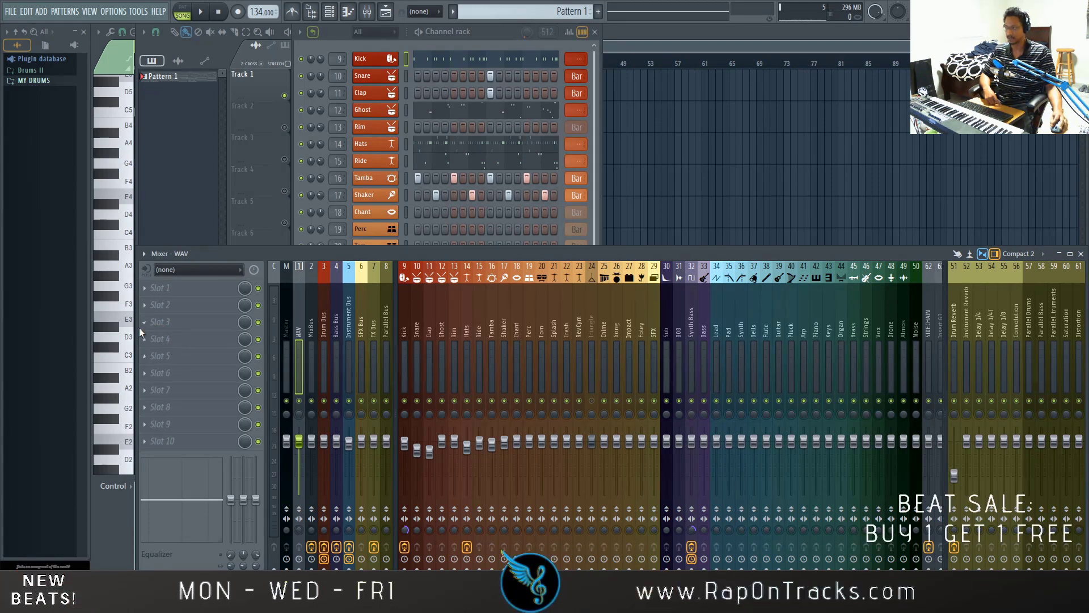
click(147, 359)
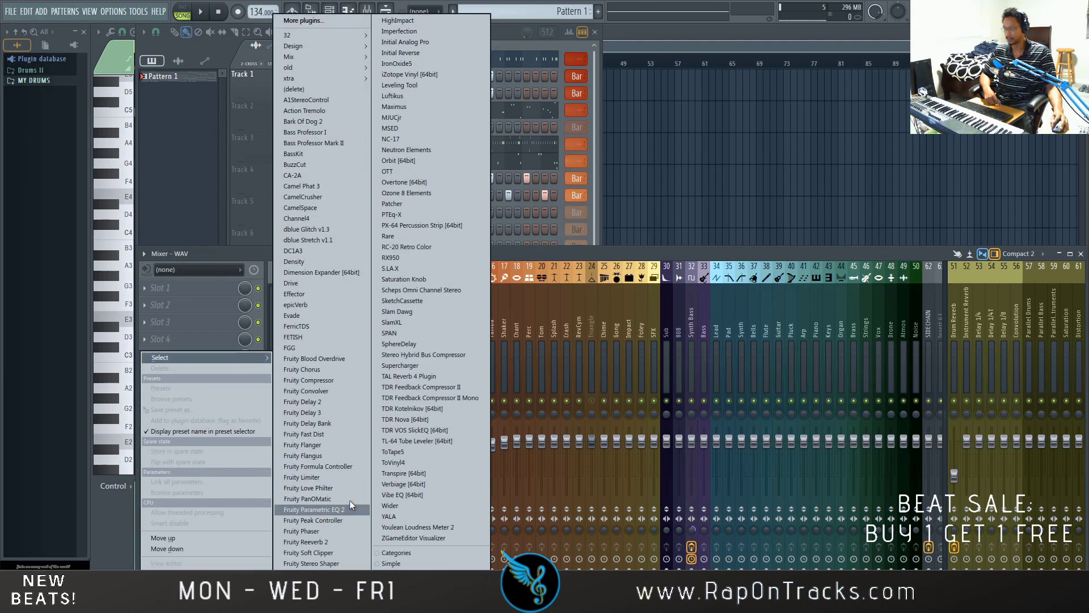
click(310, 552)
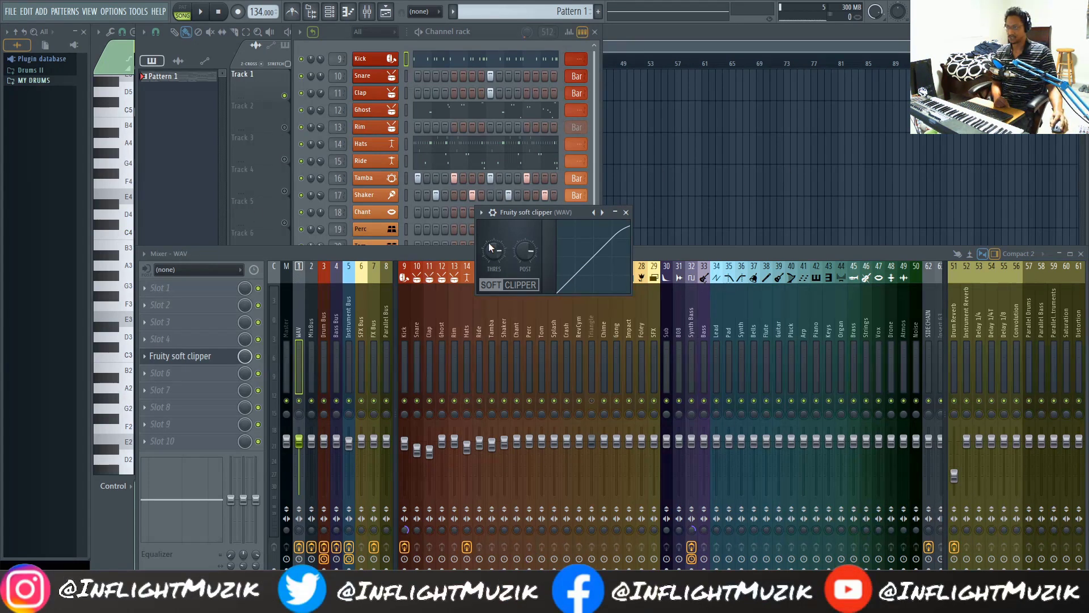
click(437, 255)
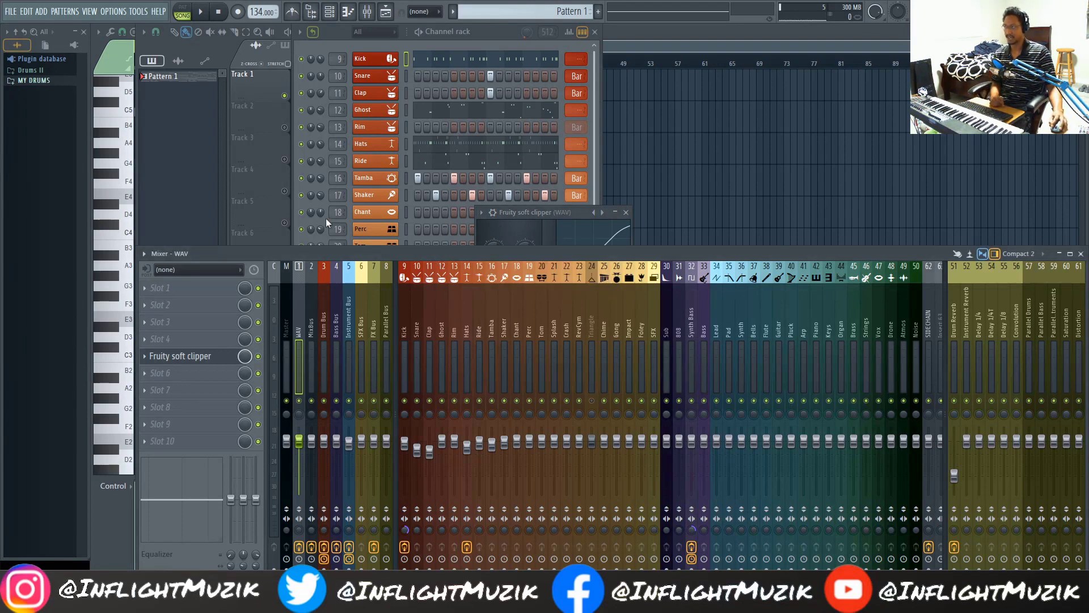
- Play the pattern while toggling the soft clipper's bypass to compare the sound with and without it
click(200, 12)
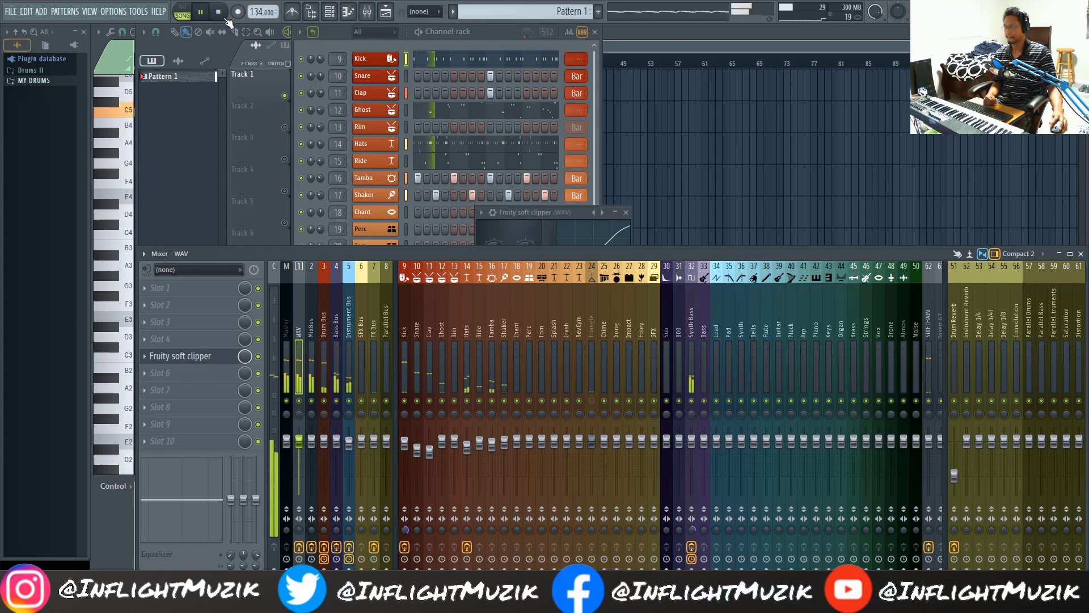
click(259, 356)
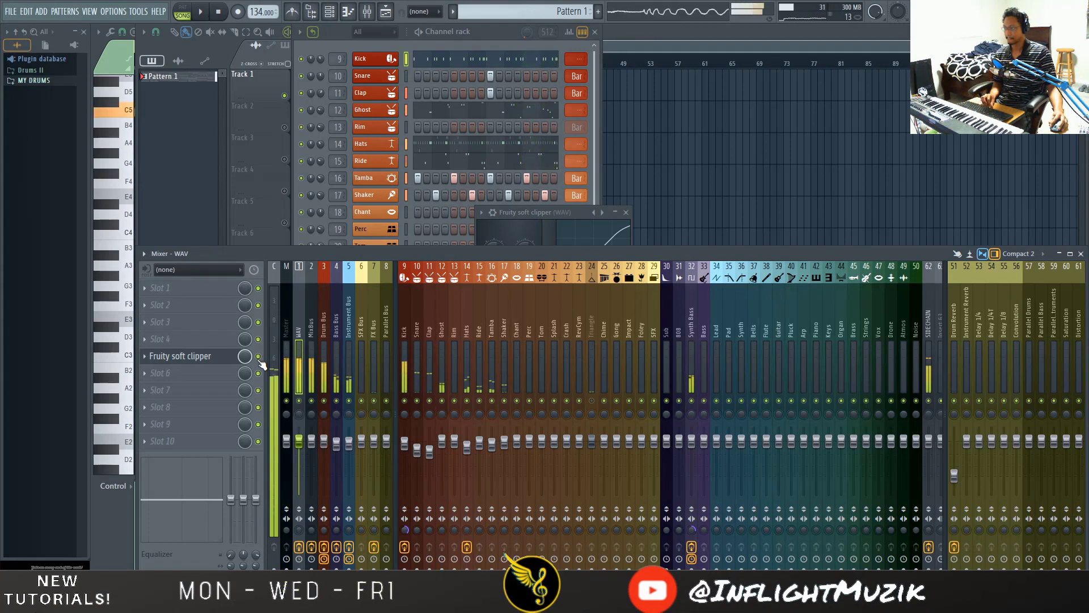
key(space)
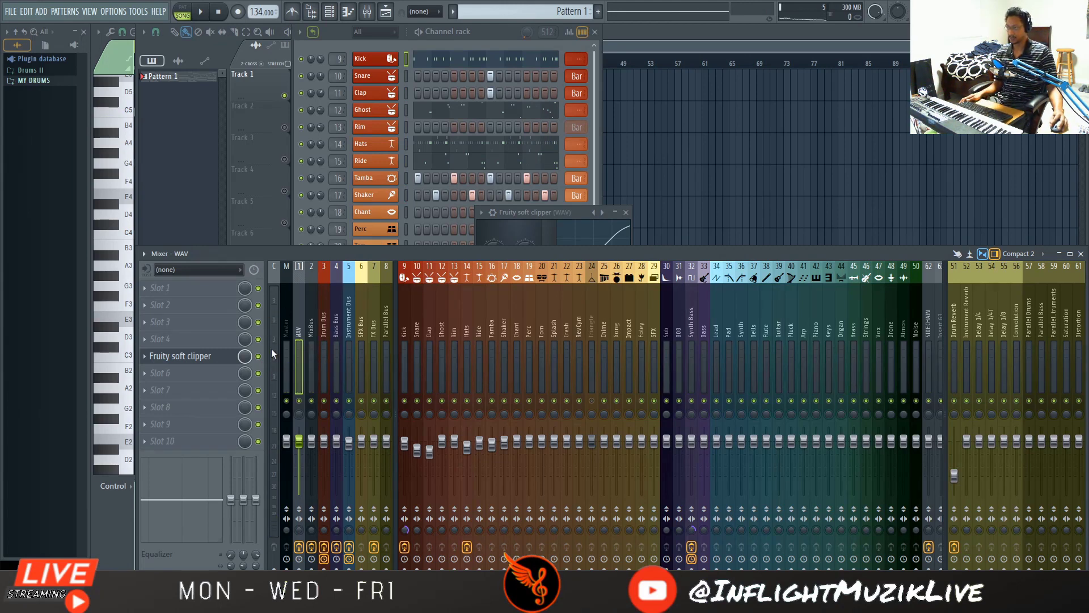
- Load Fruity parametric EQ 2 into slot 4 ahead of the soft clipper and raise its main level during playback
click(230, 339)
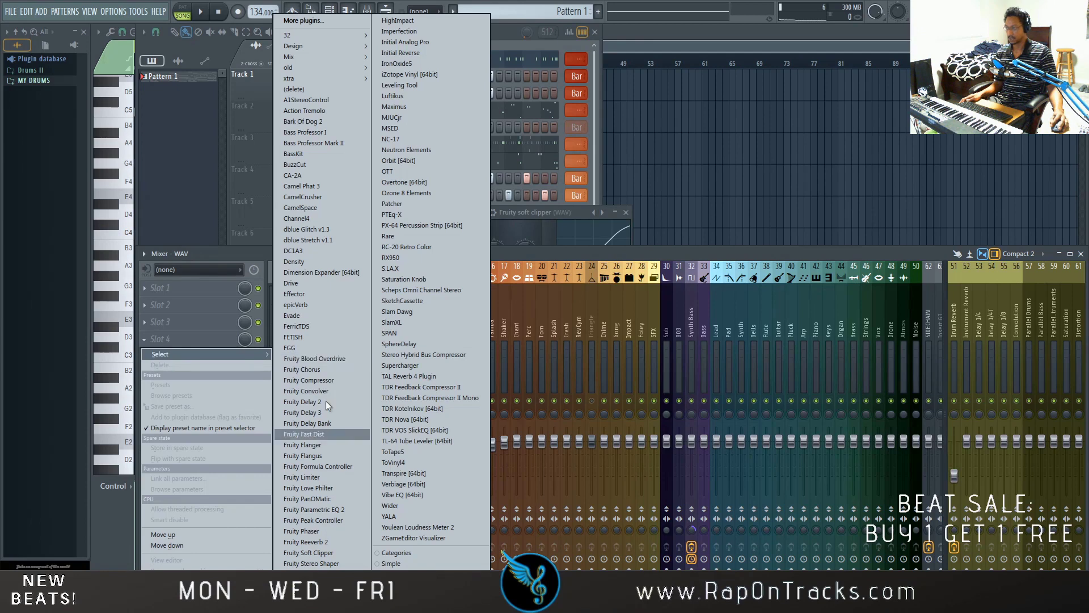
click(325, 499)
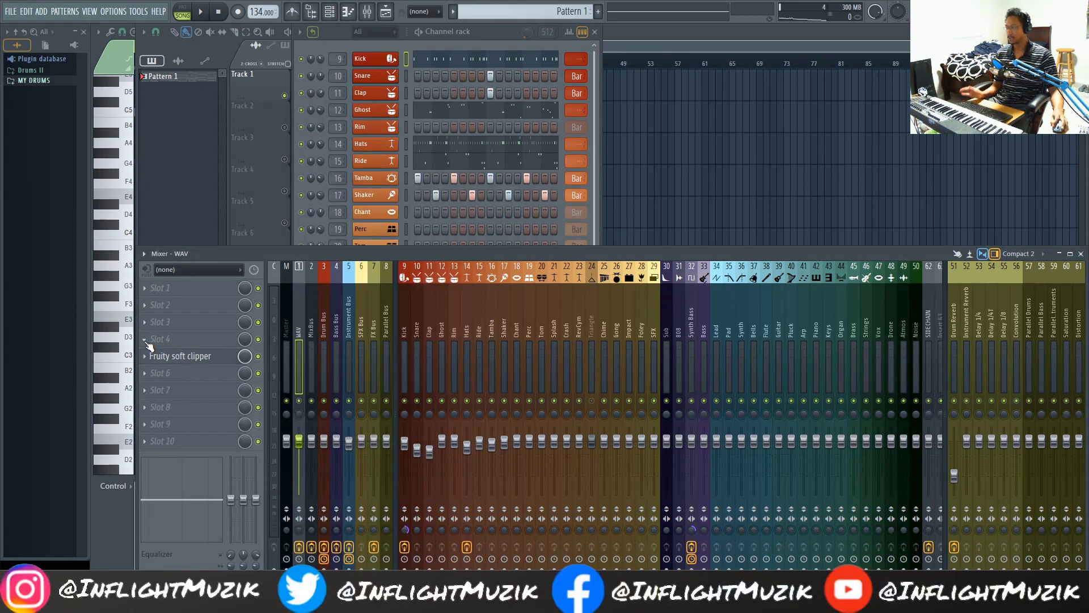
click(147, 340)
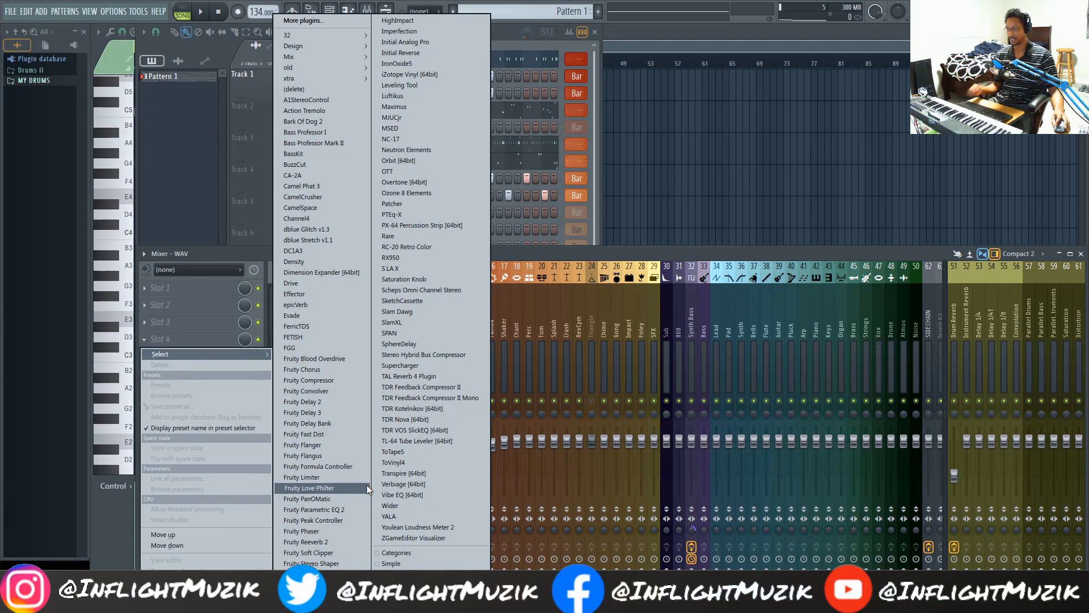
click(340, 511)
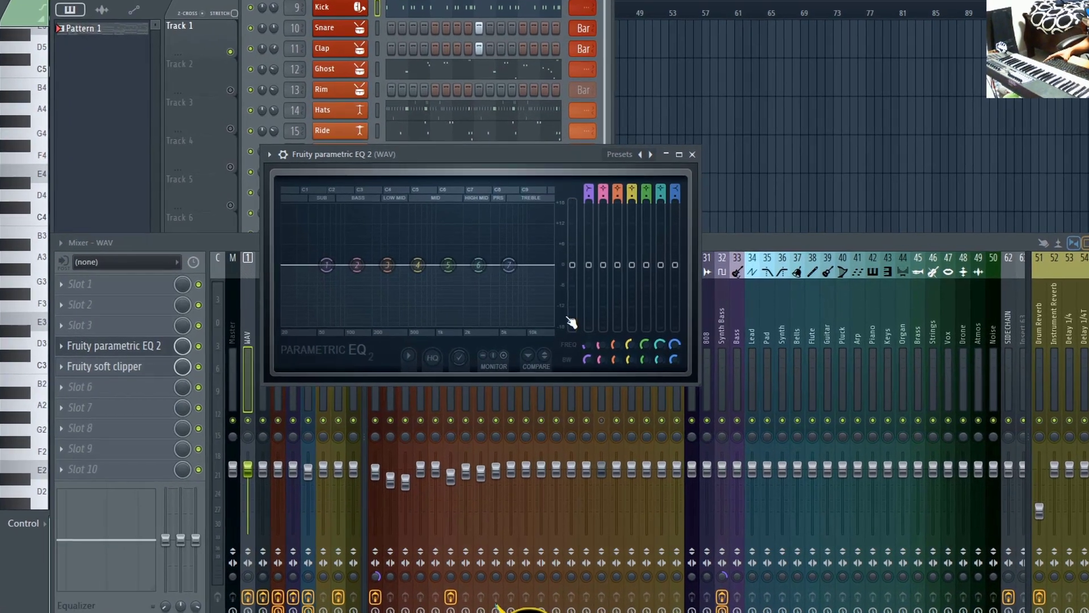
key(space)
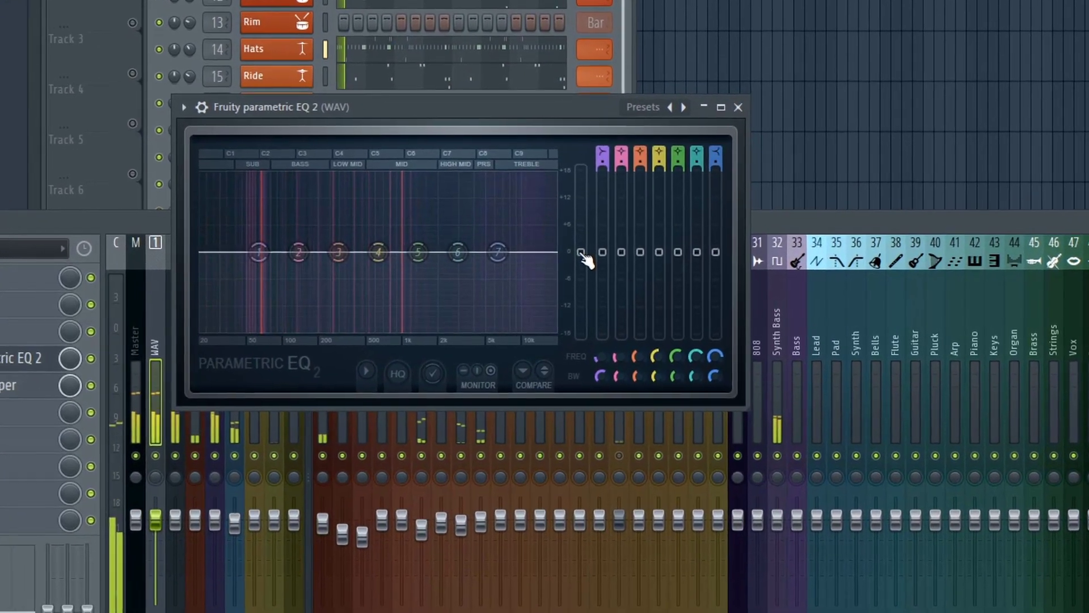
drag(567, 273, 584, 212)
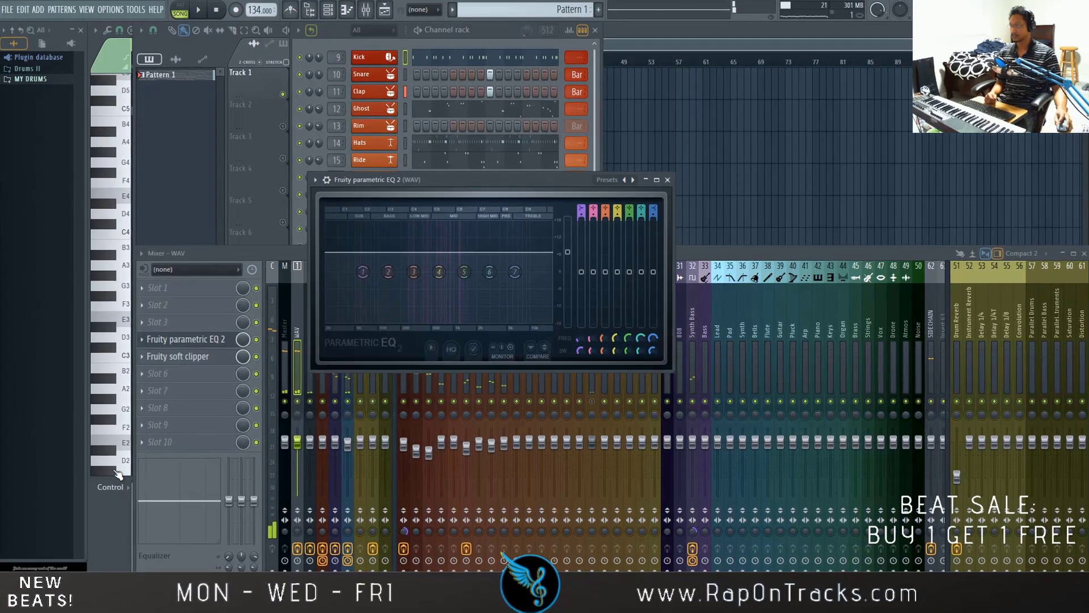
- Load Youlean Loudness Meter 2 into slot 10 of the WAV mixer track
click(154, 442)
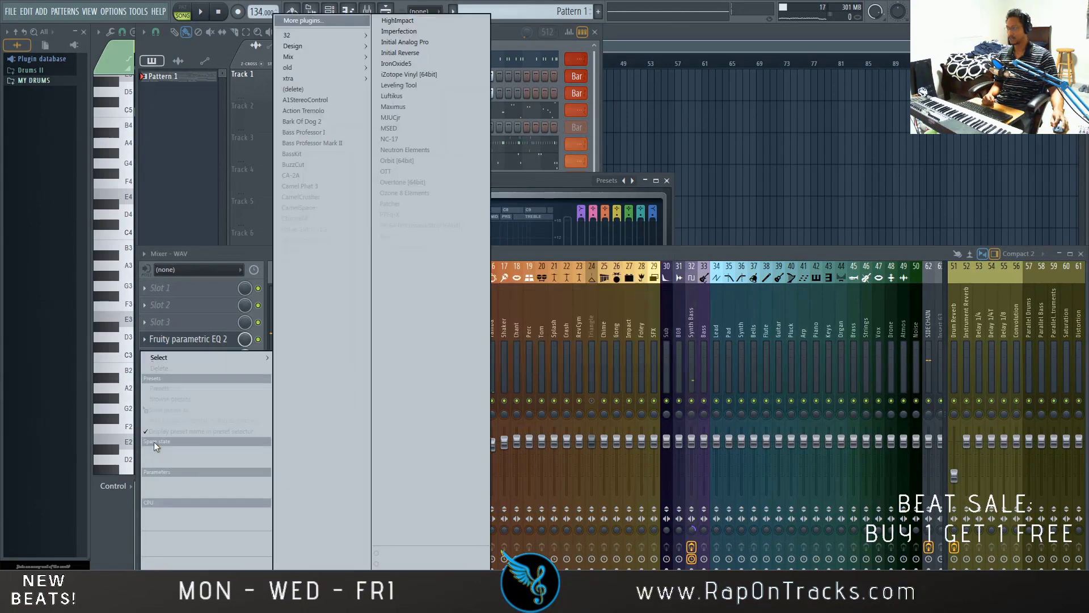
mouse_move(240, 360)
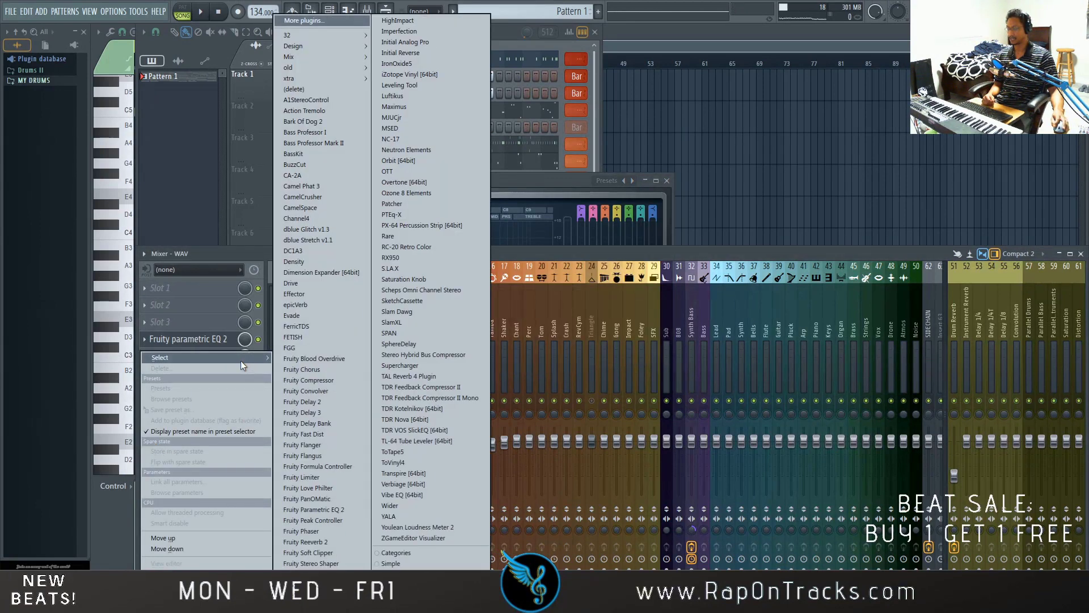
click(403, 528)
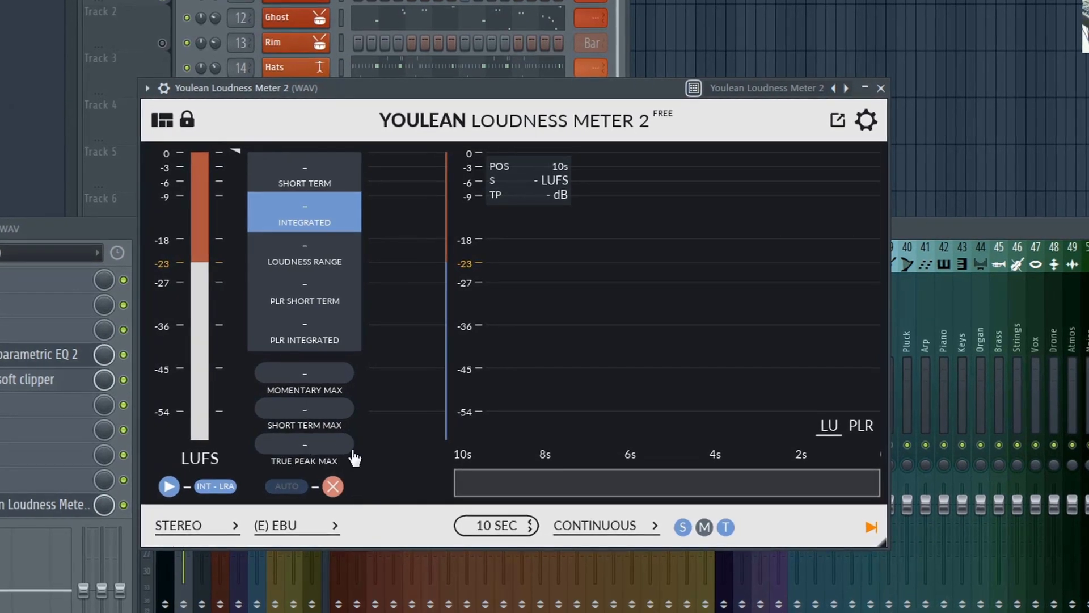
- Play the pattern to measure its loudness and true peak, checking the EQ's main level alongside the meter
key(space)
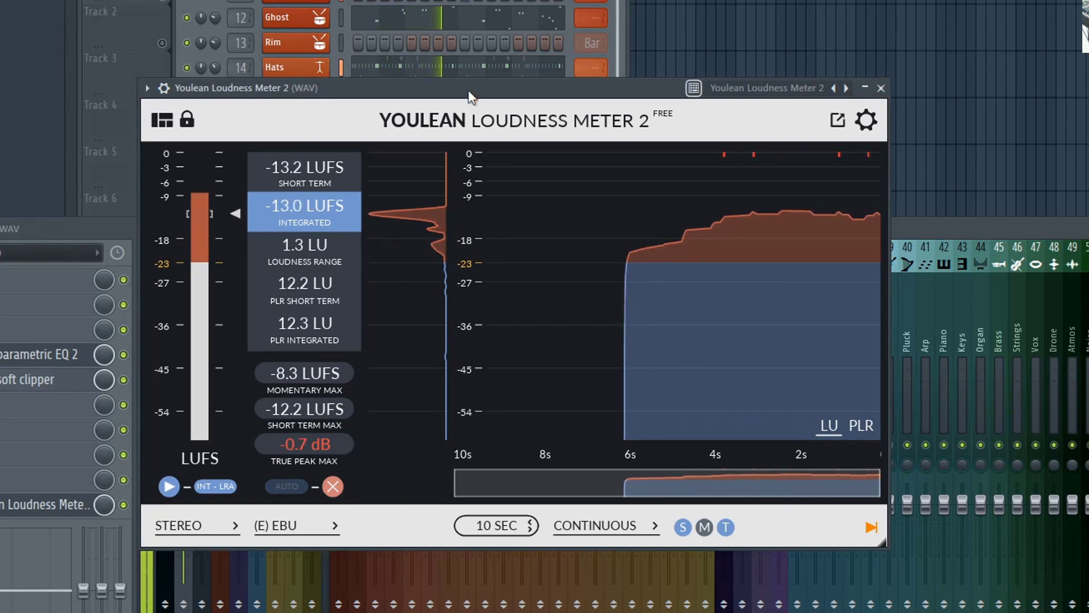
drag(468, 90, 556, 55)
click(40, 354)
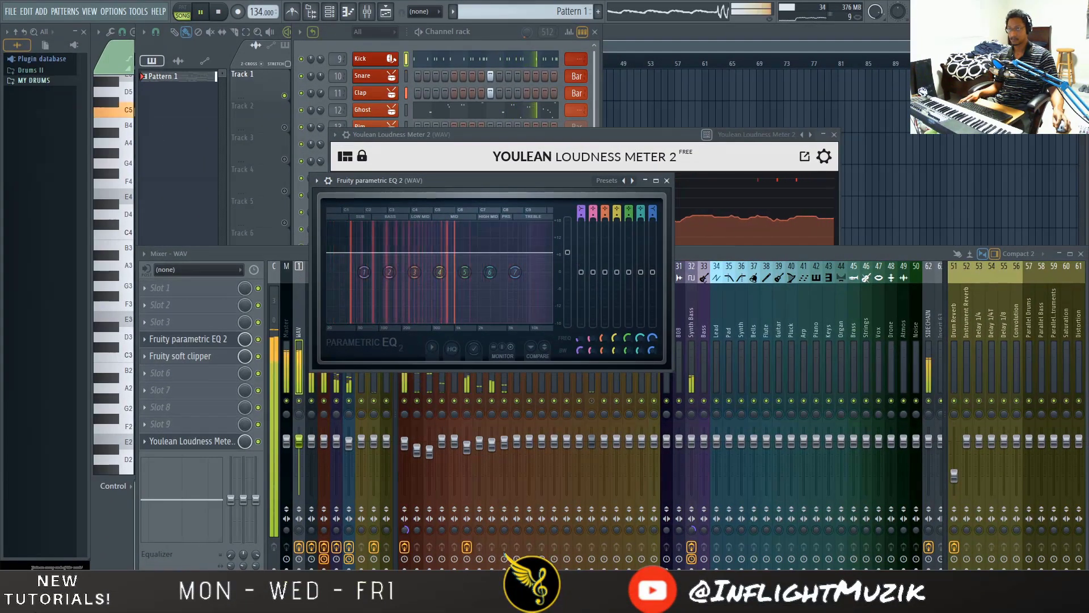
click(580, 154)
key(space)
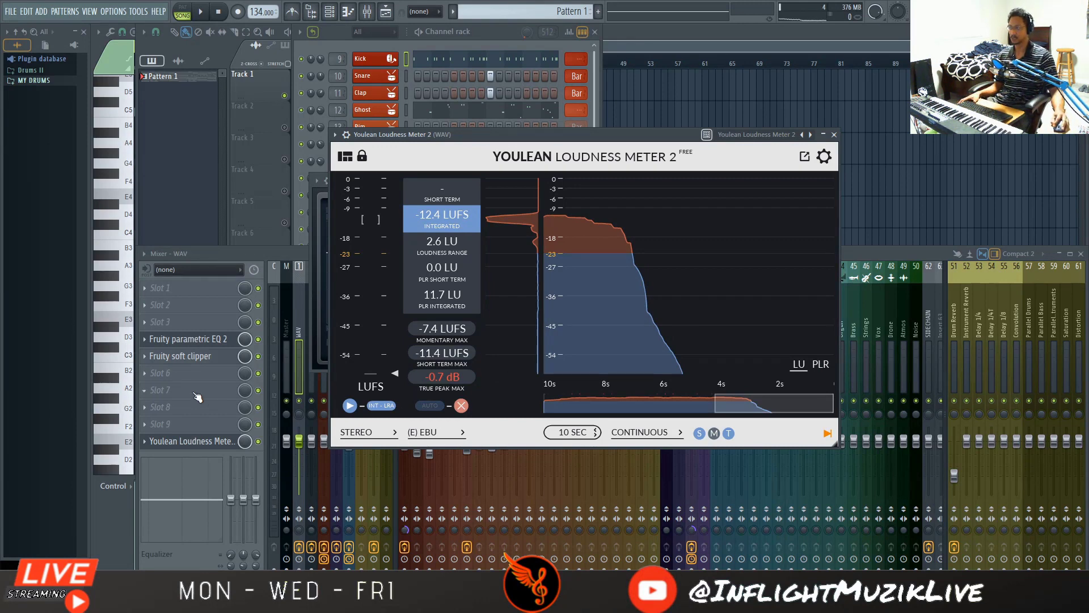
- Lower the EQ's main level slightly, reset the loudness meter and replay the pattern to recheck the true peak
click(187, 338)
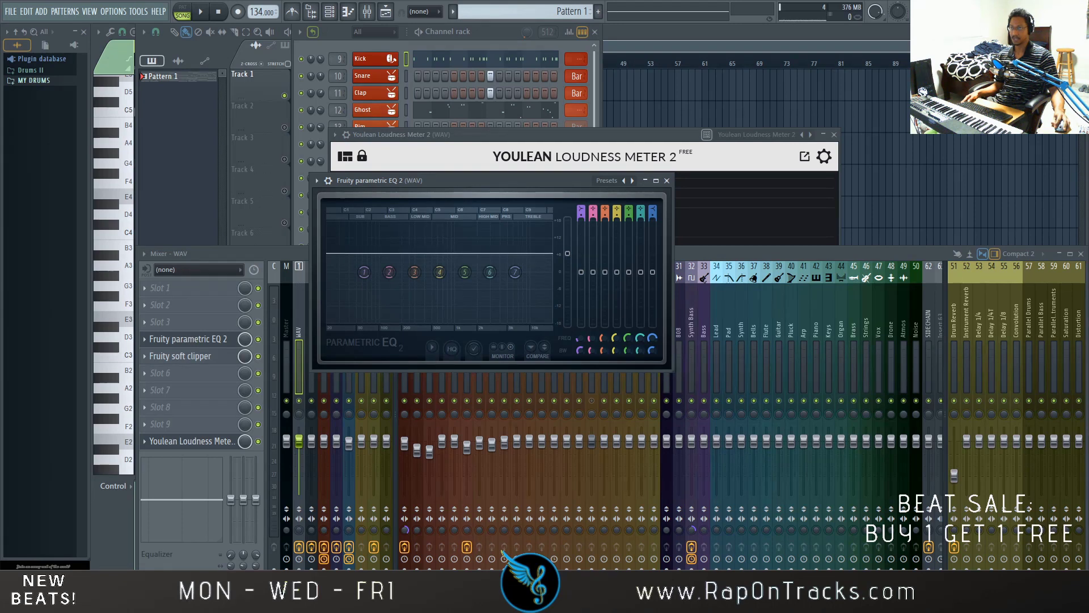
click(583, 140)
click(461, 406)
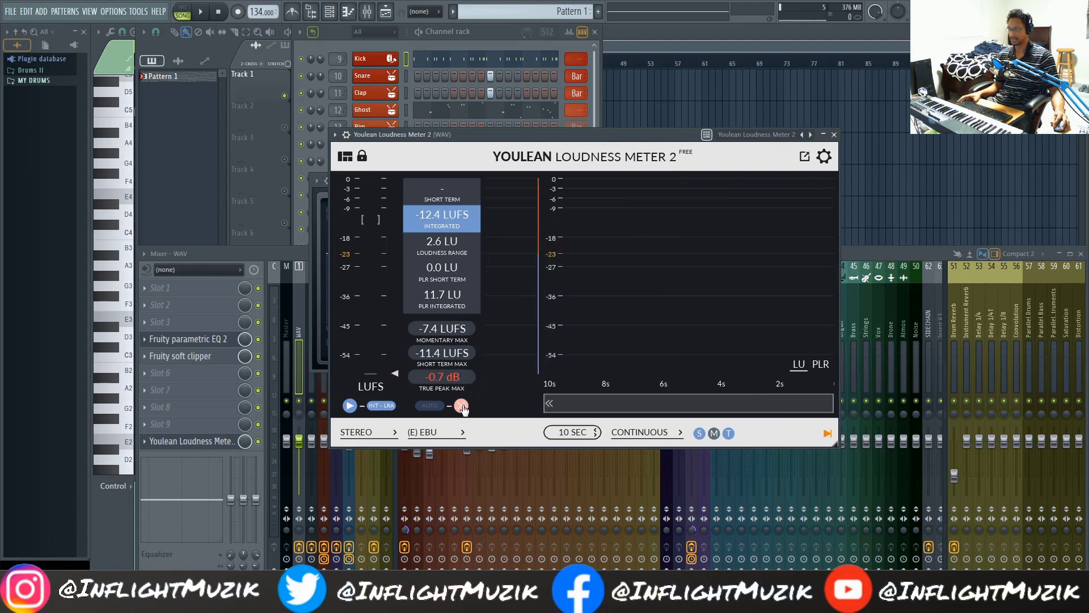
key(space)
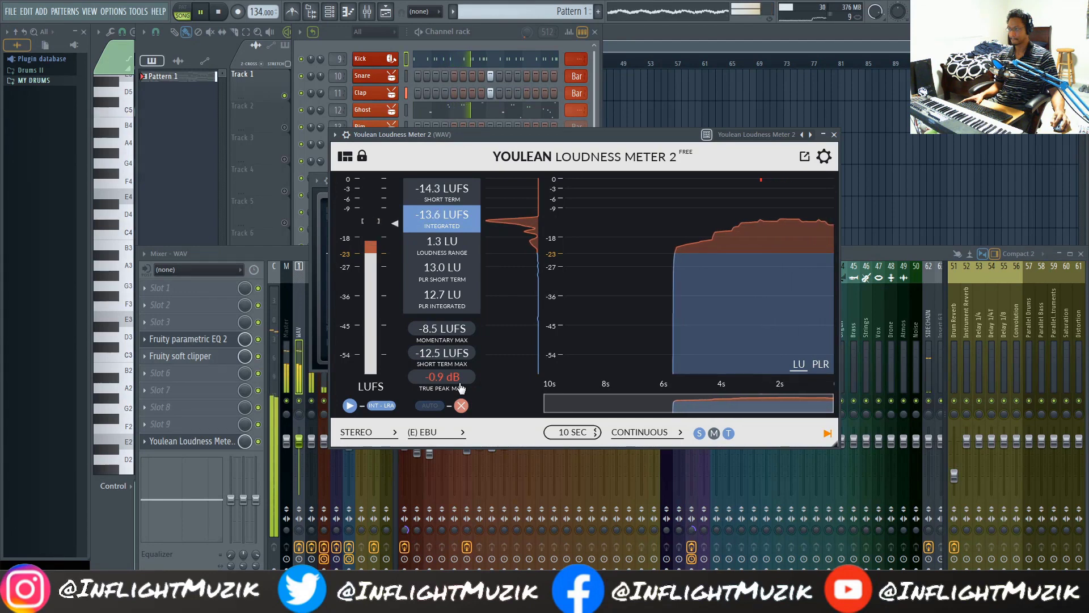
key(space)
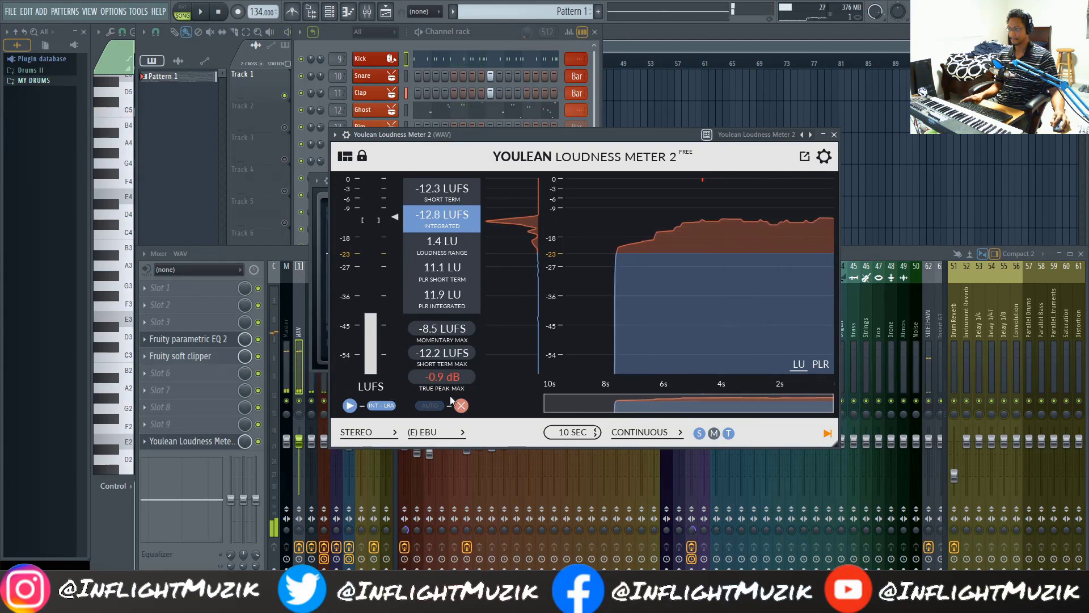
- Trim the EQ's main level a little further and remeasure the playing pattern from a reset loudness meter
click(205, 339)
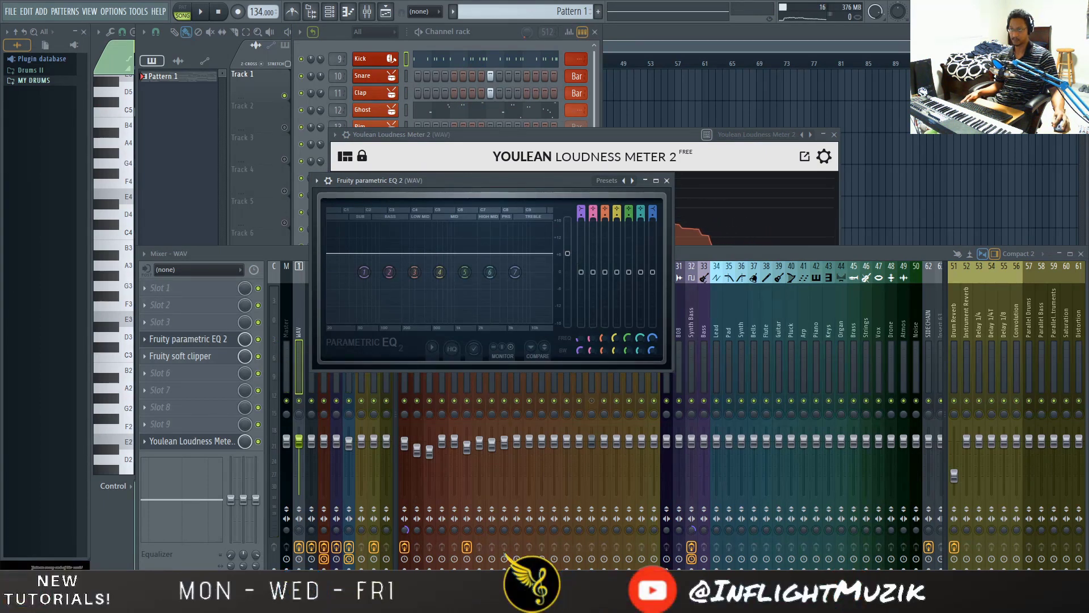
click(488, 148)
key(space)
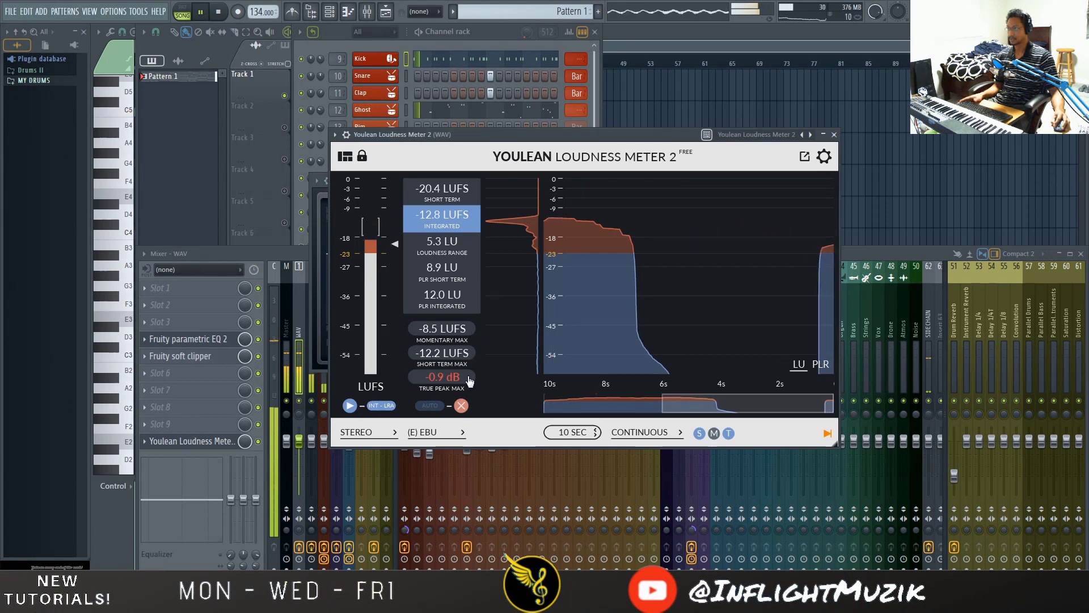
click(464, 403)
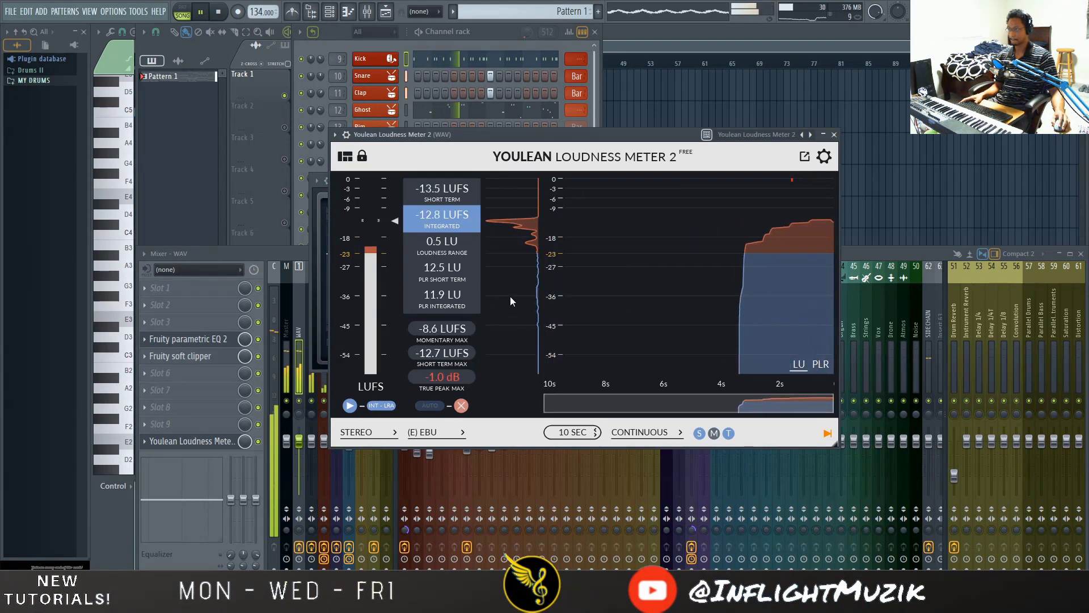
key(space)
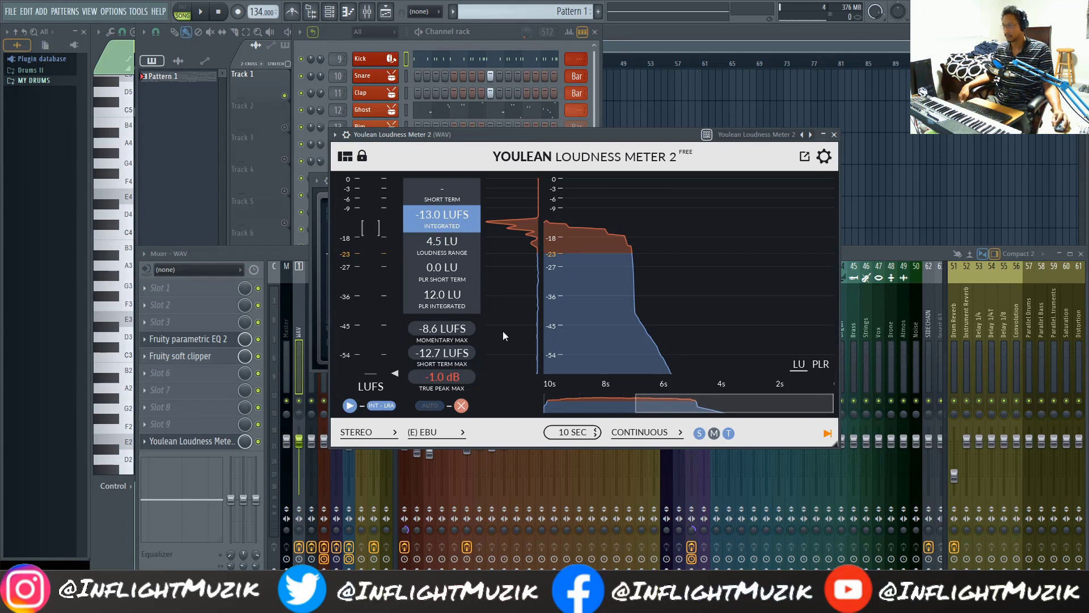
- Move the loudness meter window clear of the mixer's effect slots and bring the mixer to the front
mouse_move(546, 328)
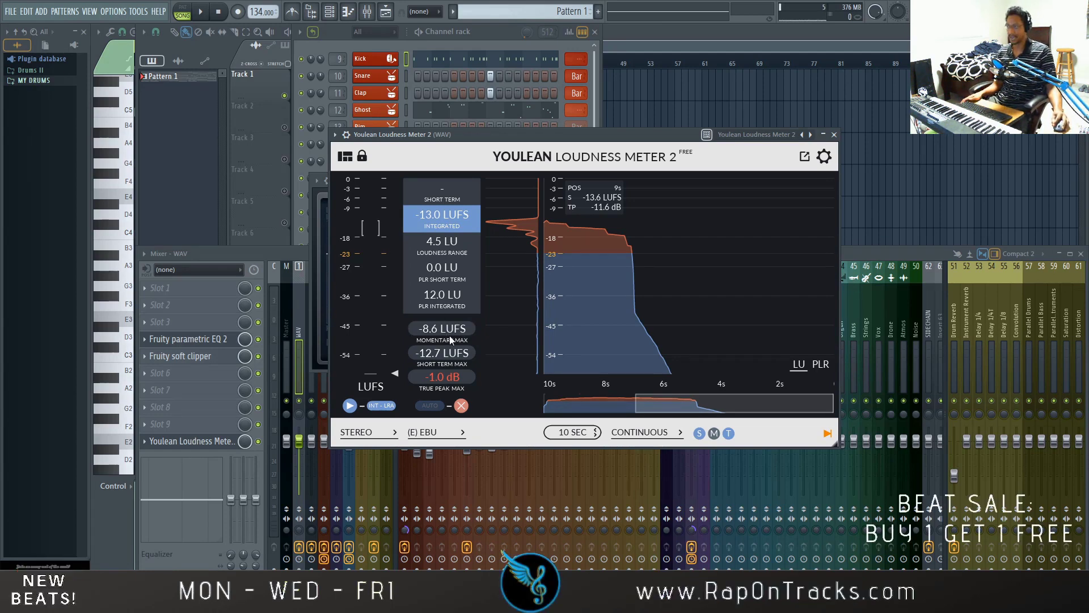
drag(450, 336, 470, 331)
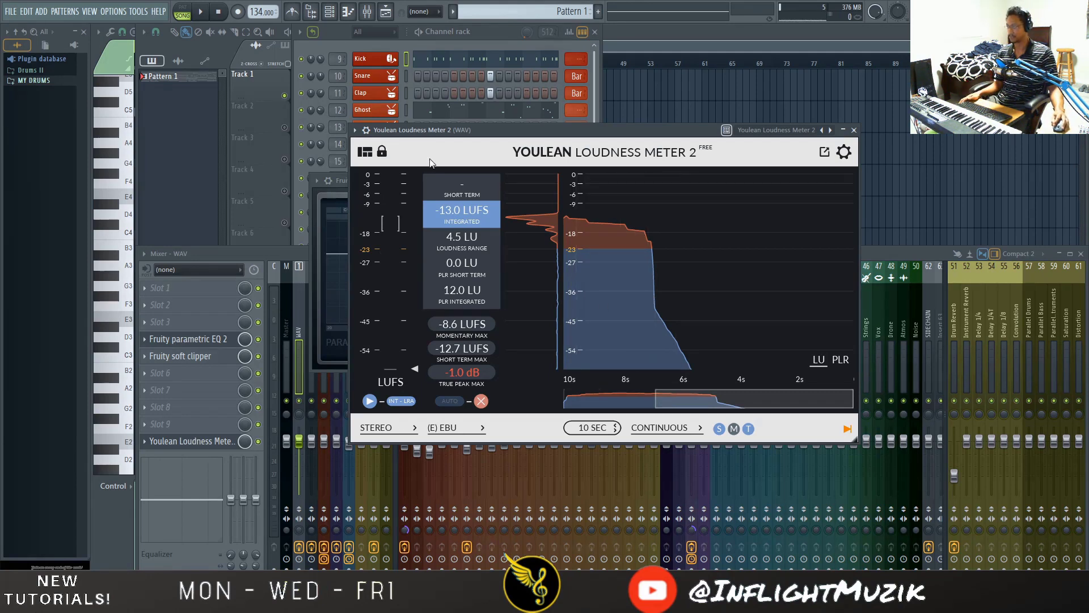
drag(504, 130, 539, 116)
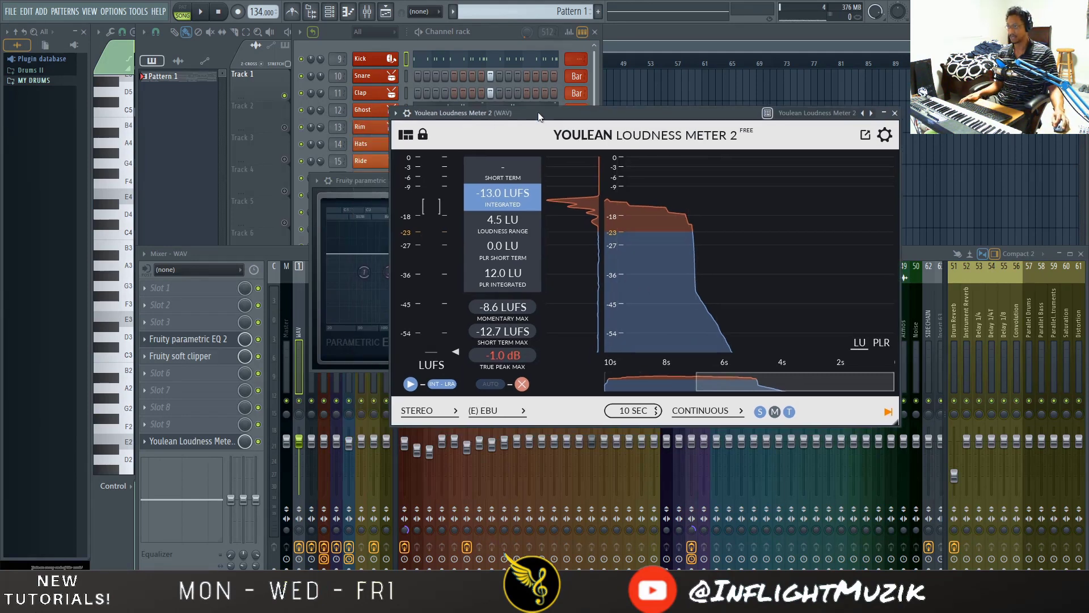
click(243, 253)
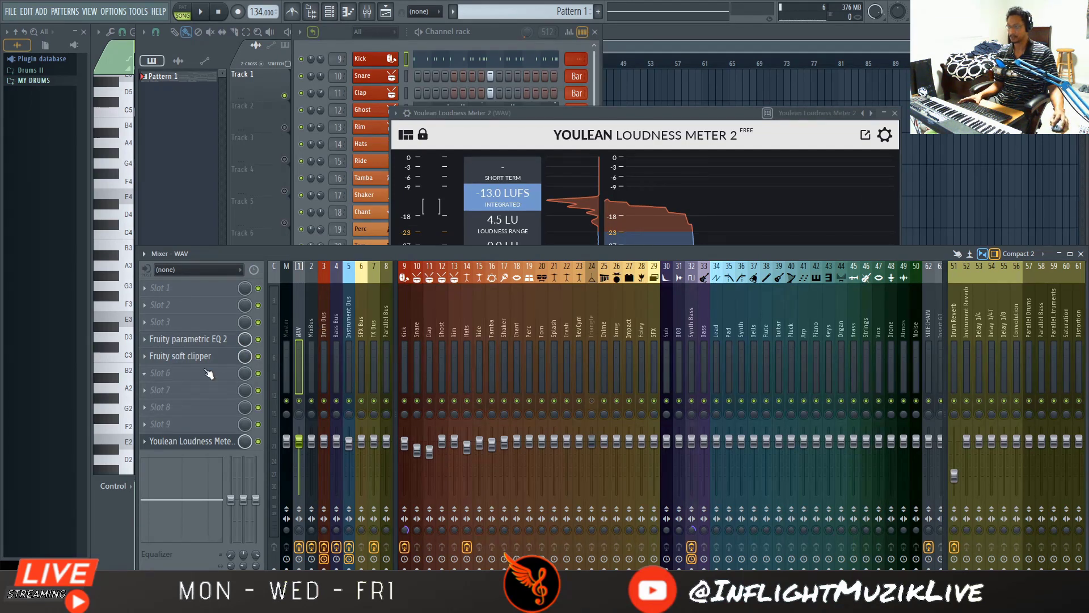
- Disable the soft clipper and parametric EQ 2 on the WAV track and load Maximus into slot 6
click(258, 355)
click(258, 338)
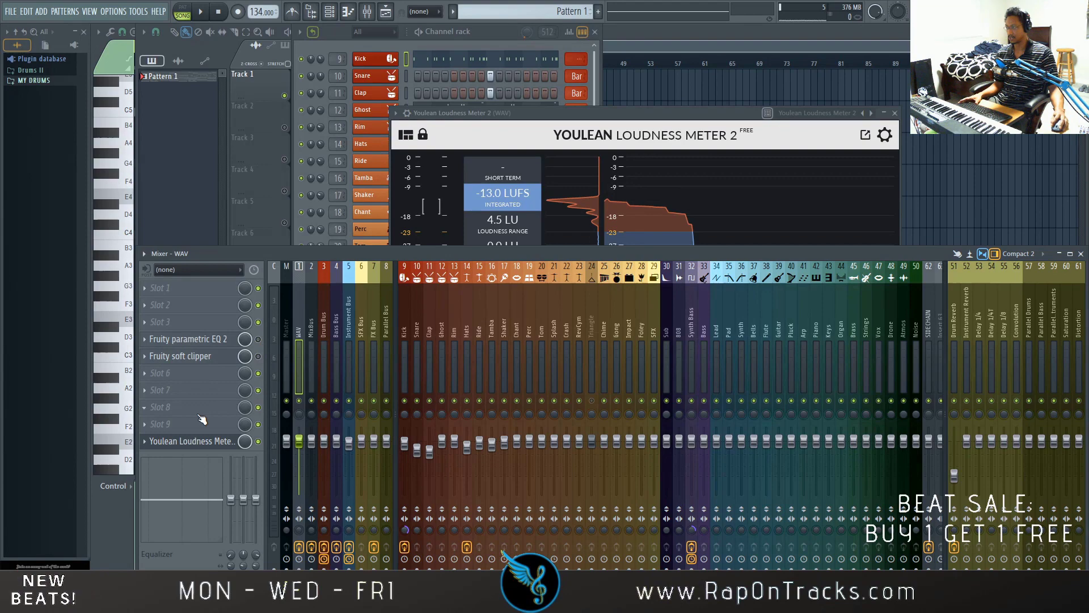
click(145, 373)
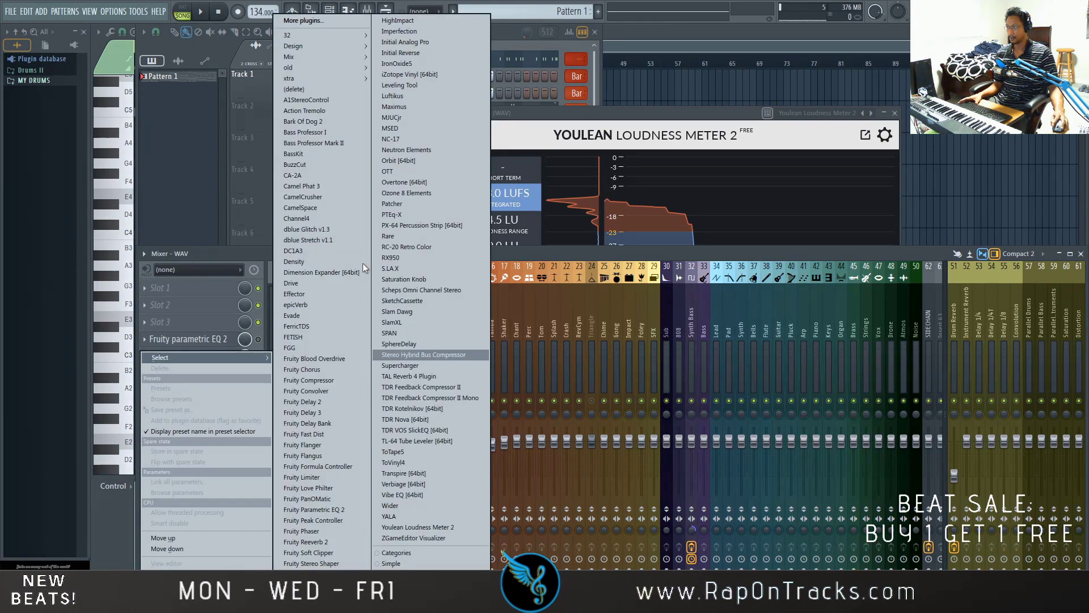
click(394, 107)
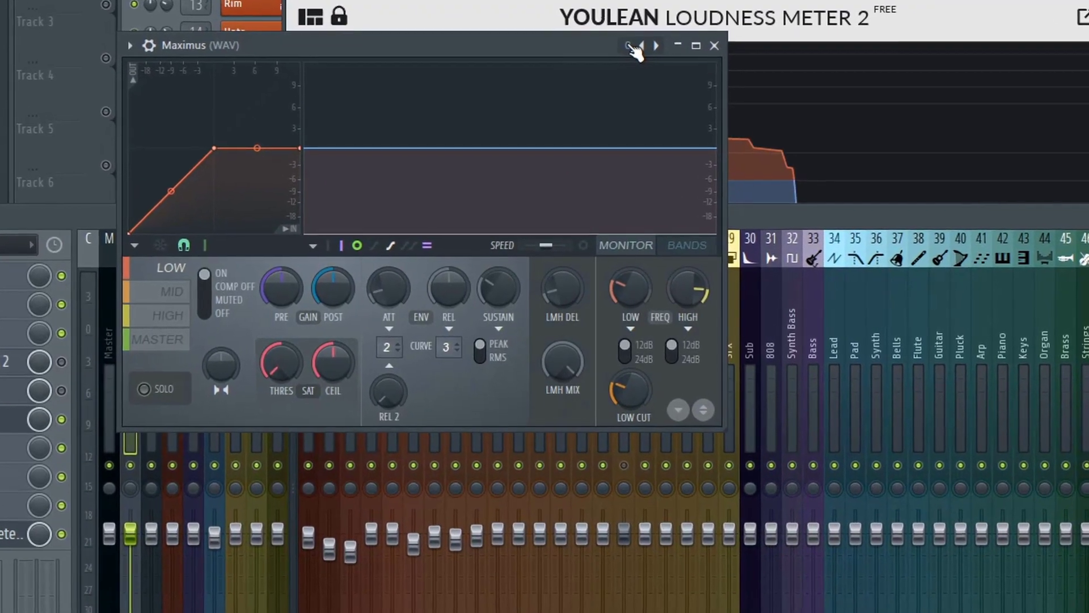
- Look over Maximus's mastering presets and its low, mid, high and master band settings
click(601, 130)
mouse_move(732, 98)
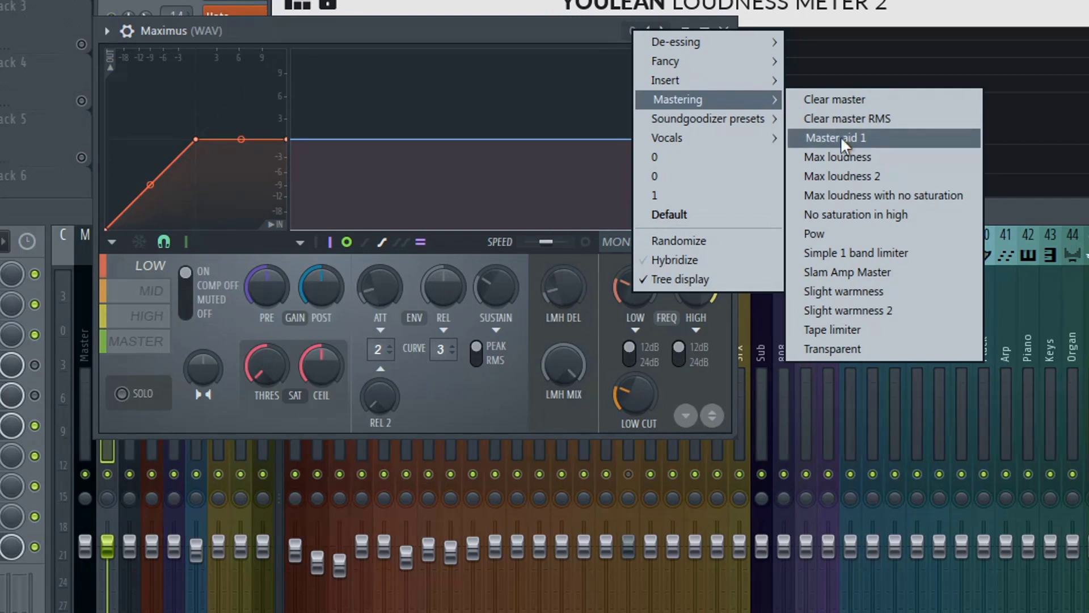
click(534, 28)
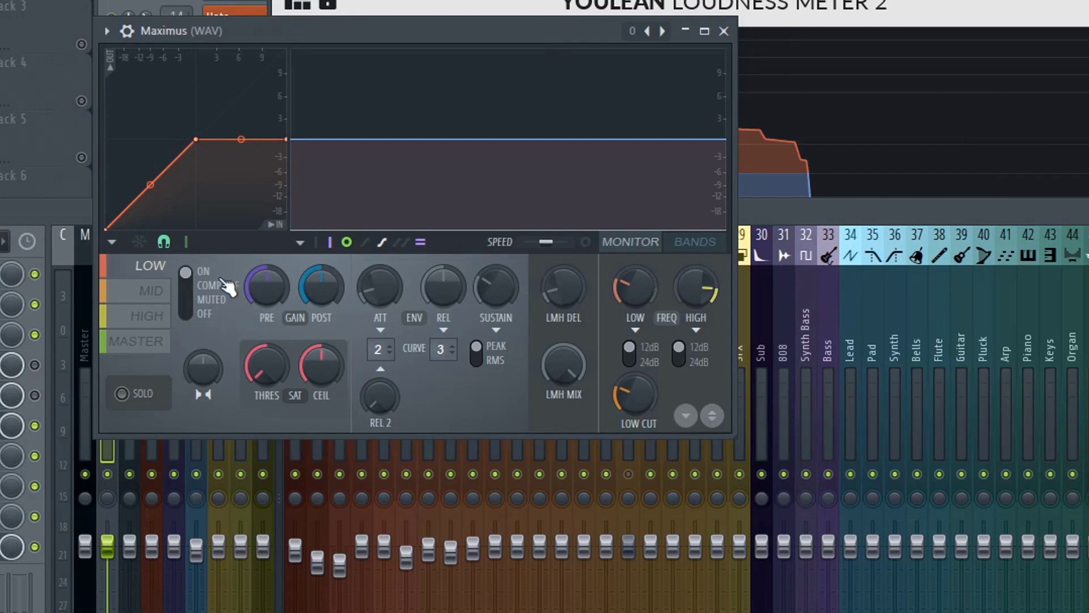
click(151, 292)
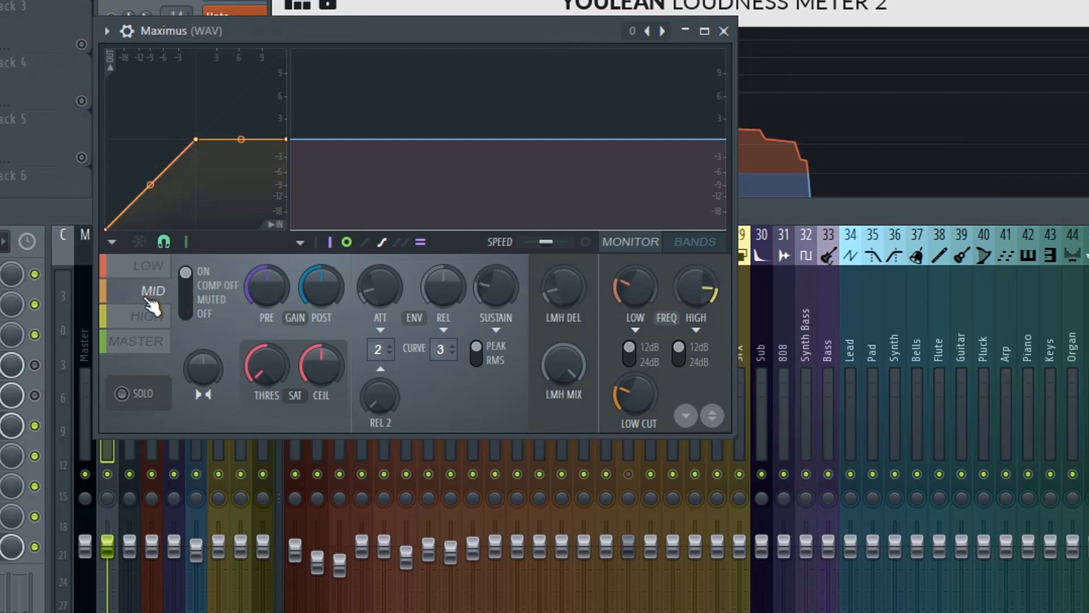
click(149, 340)
click(140, 315)
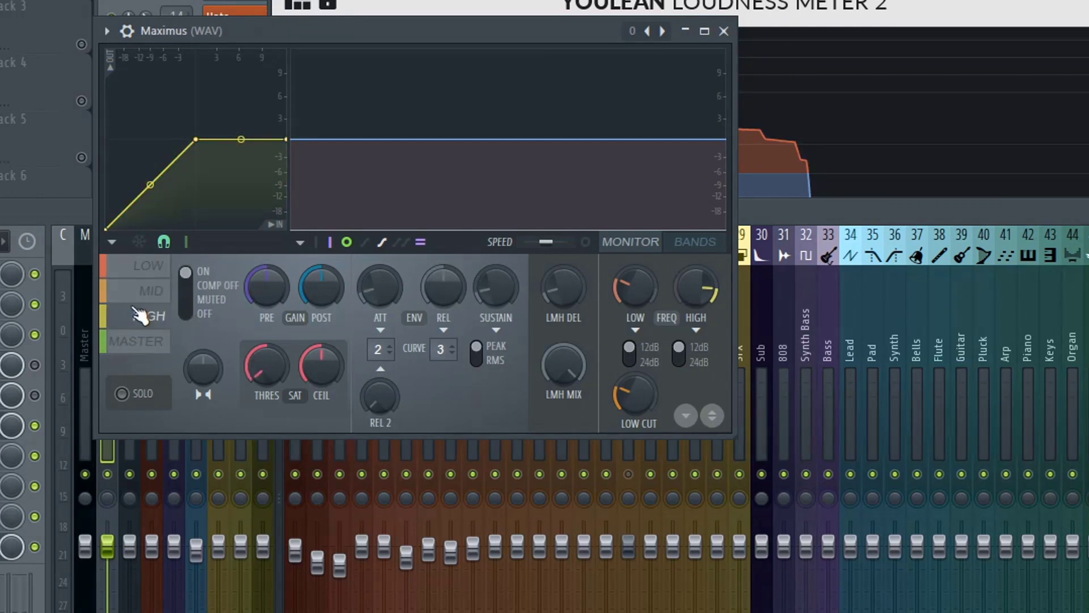
click(146, 295)
click(149, 266)
- Load the Master aid 1 mastering preset in Maximus
click(633, 31)
mouse_move(688, 101)
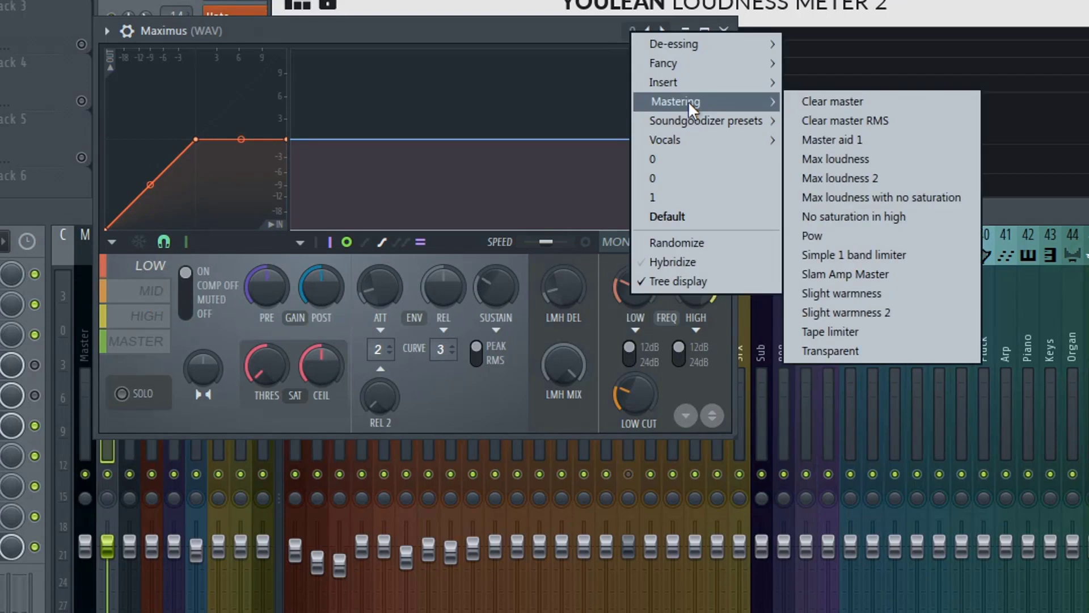
click(856, 139)
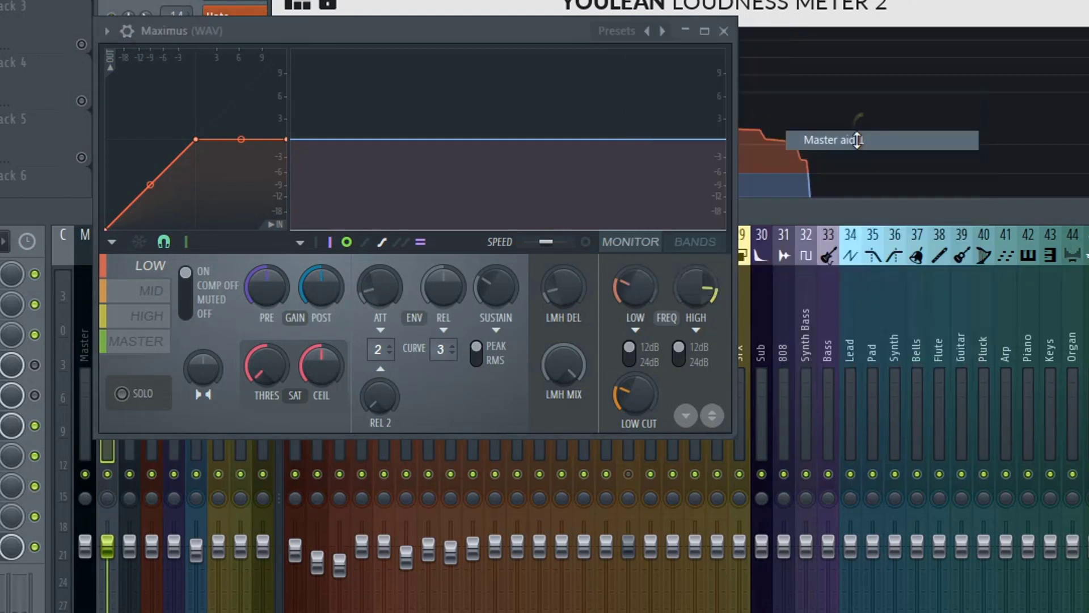
- Enable oversampling and linear-phase filters in Maximus
click(301, 242)
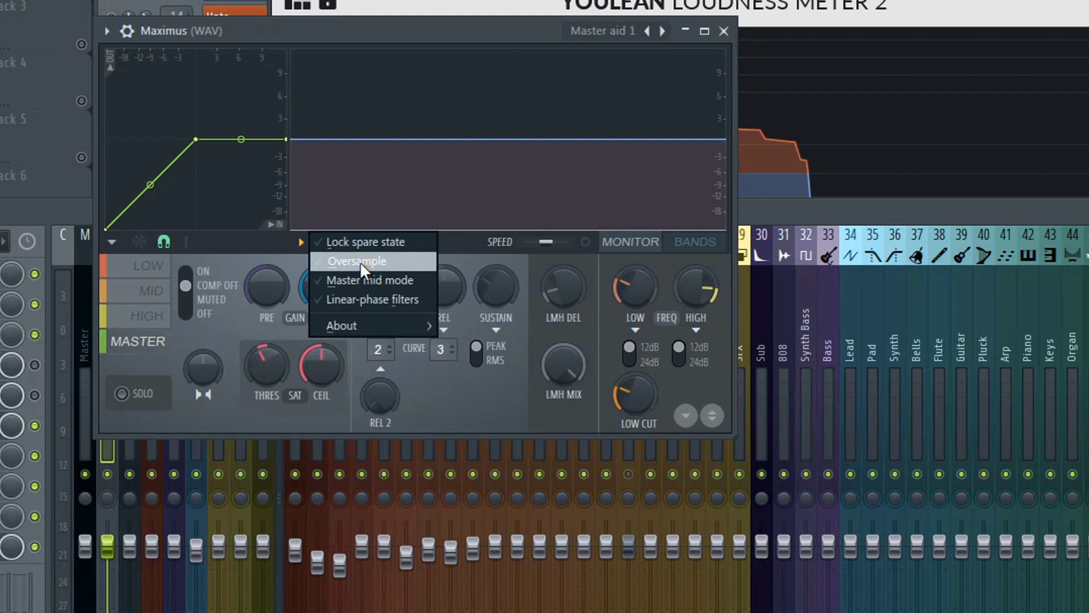
click(360, 260)
click(299, 243)
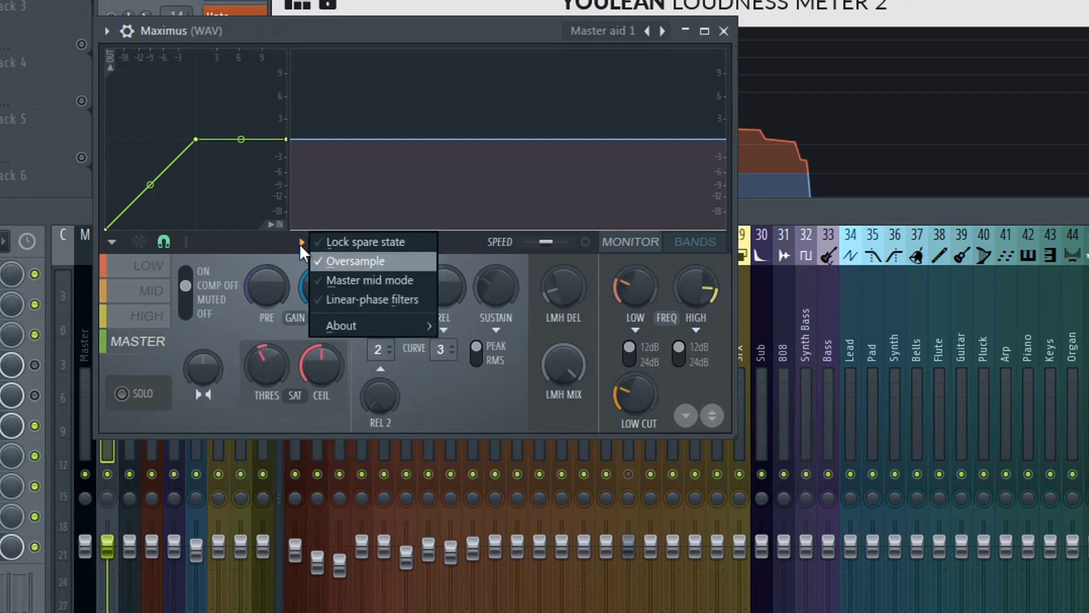
click(358, 299)
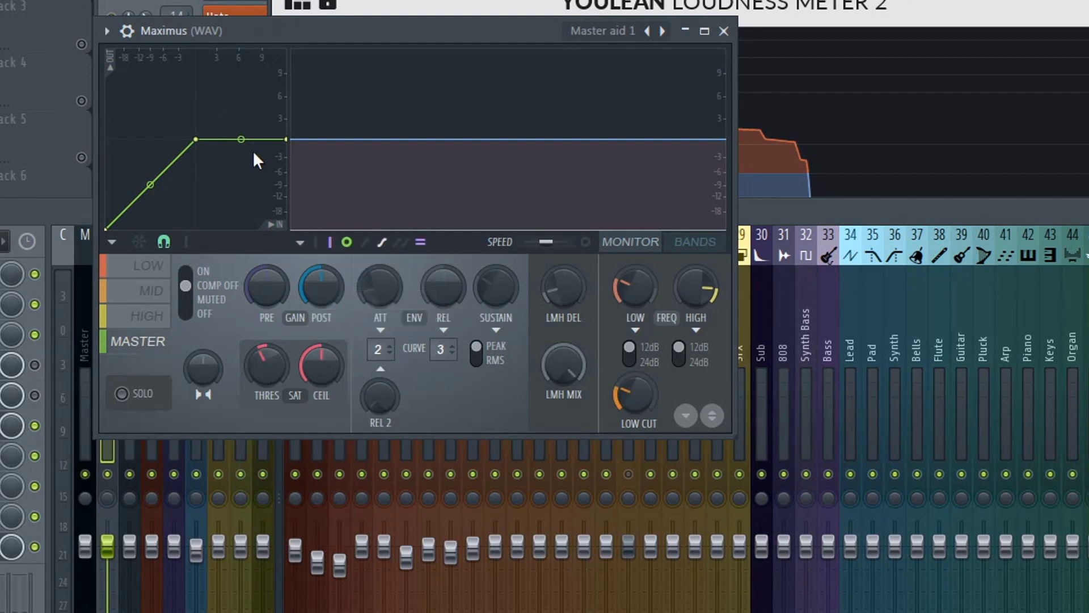
- Reset the pre gain of Maximus's low band to its default
click(147, 271)
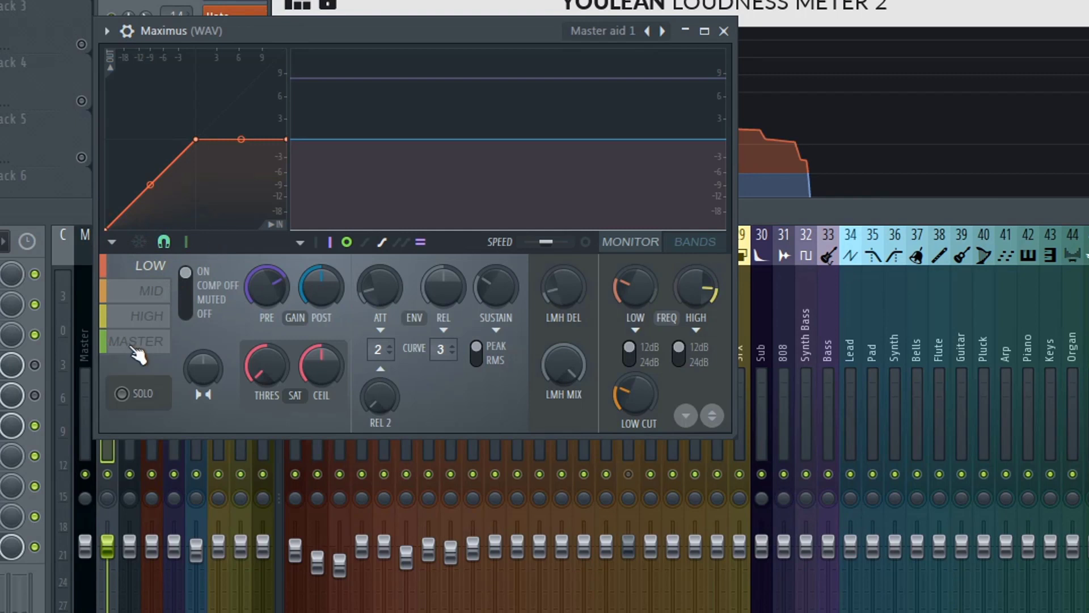
right_click(265, 287)
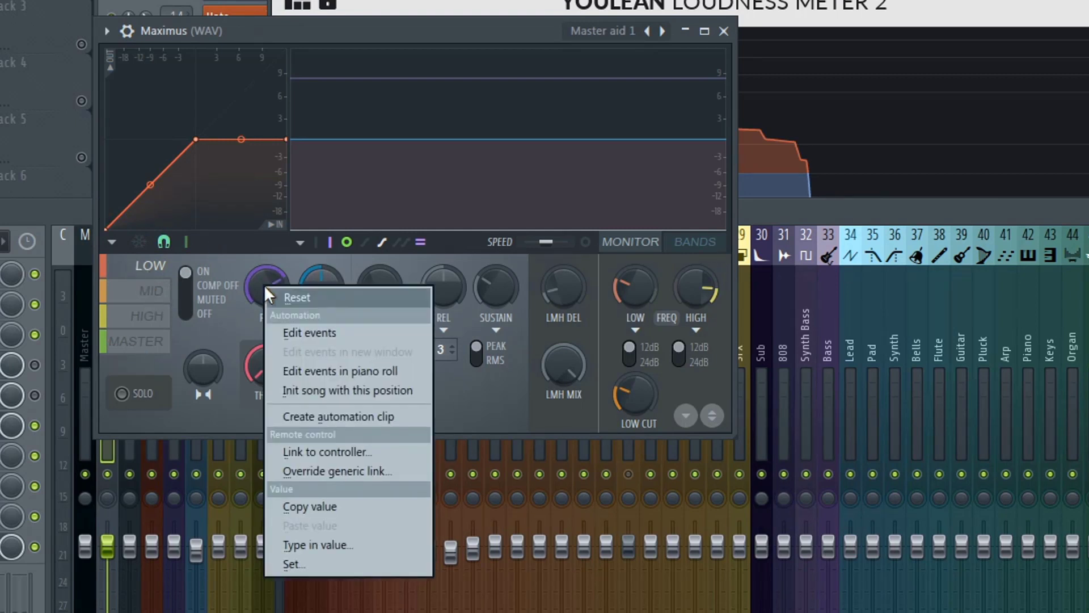
click(248, 261)
alt+click(264, 281)
right_click(258, 288)
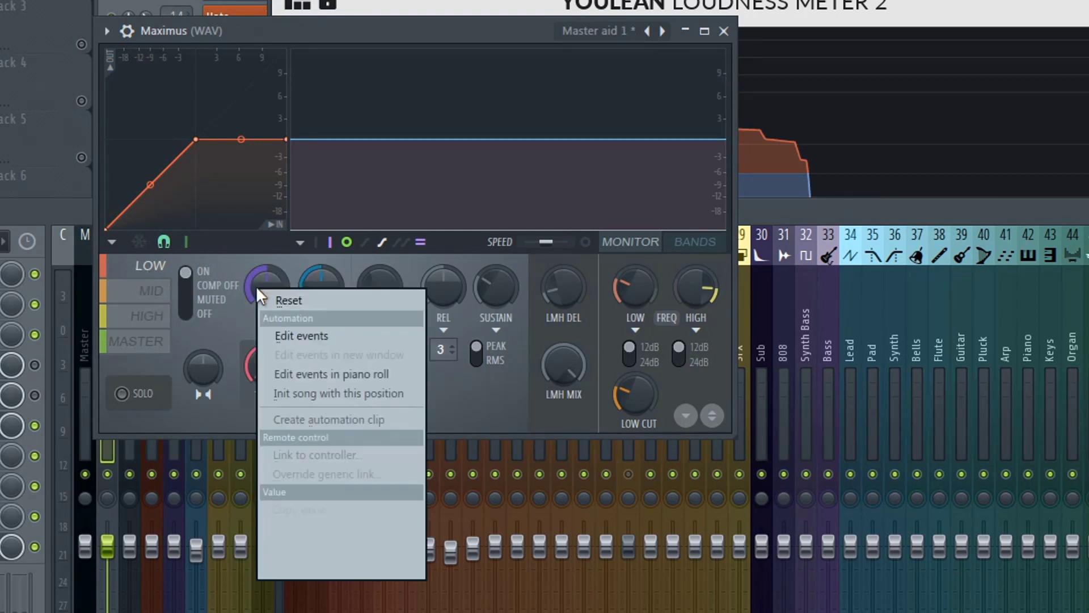
click(287, 300)
- Show the band split graph, try a higher pre gain on the high band and reset it before returning to the low band
click(146, 315)
click(695, 242)
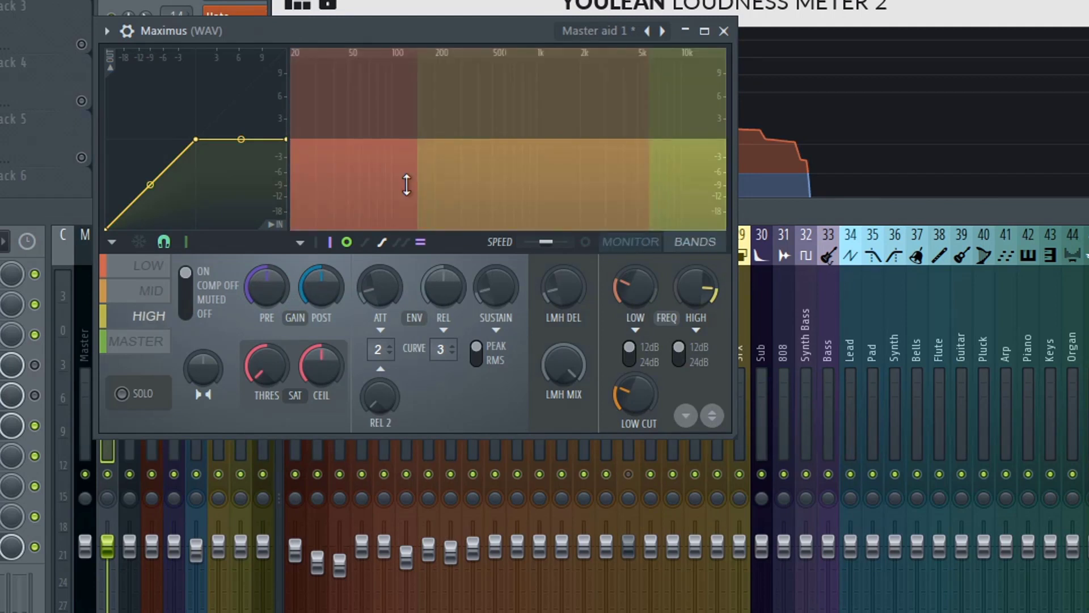
mouse_move(273, 287)
mouse_down()
mouse_move(272, 267)
mouse_move(271, 352)
mouse_move(272, 268)
mouse_move(271, 278)
mouse_up()
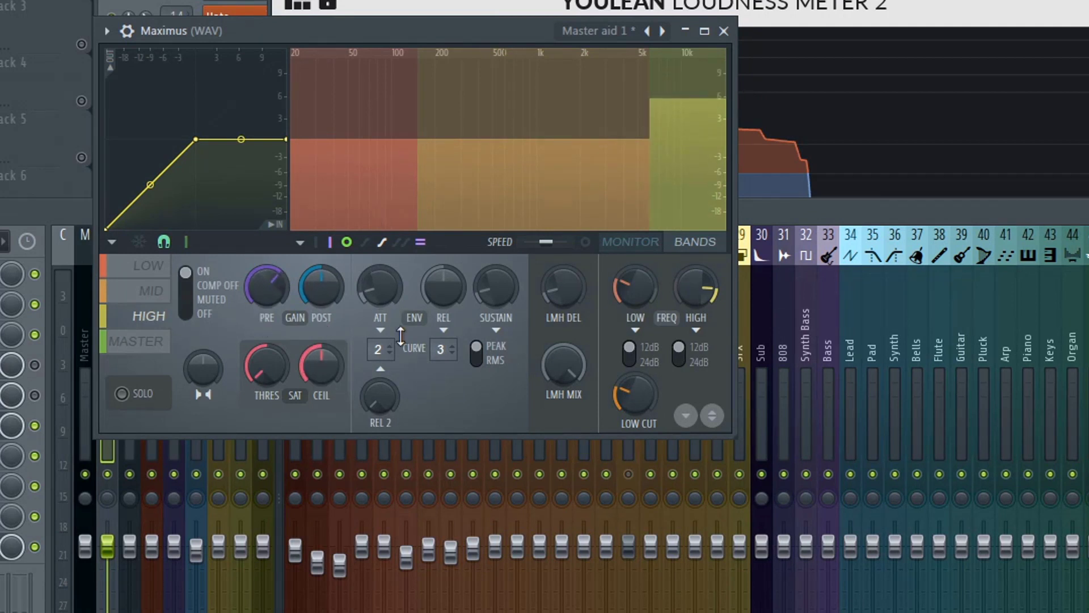
right_click(277, 284)
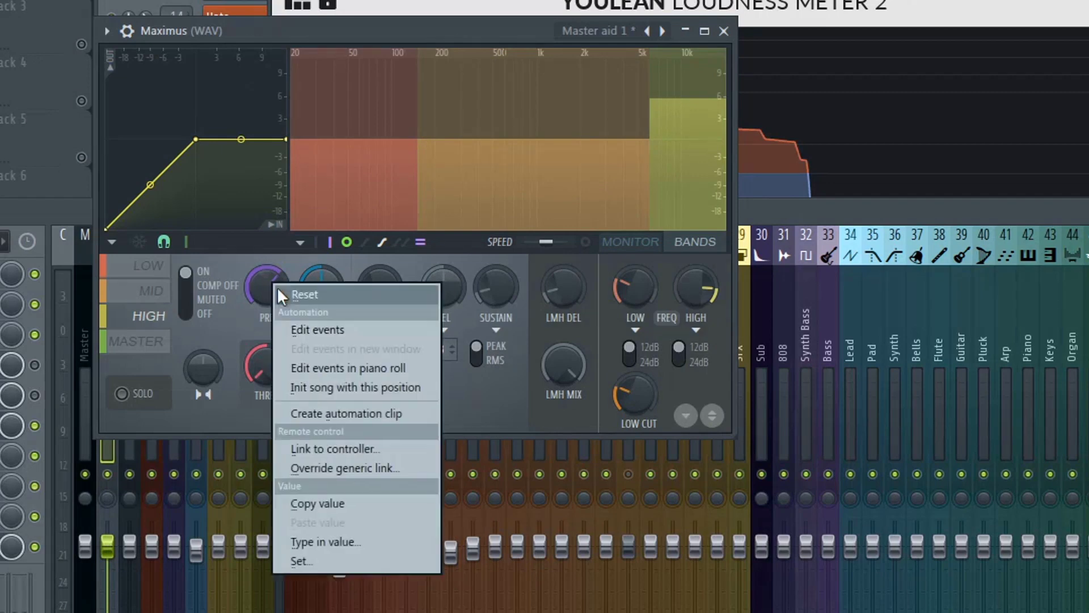
click(280, 294)
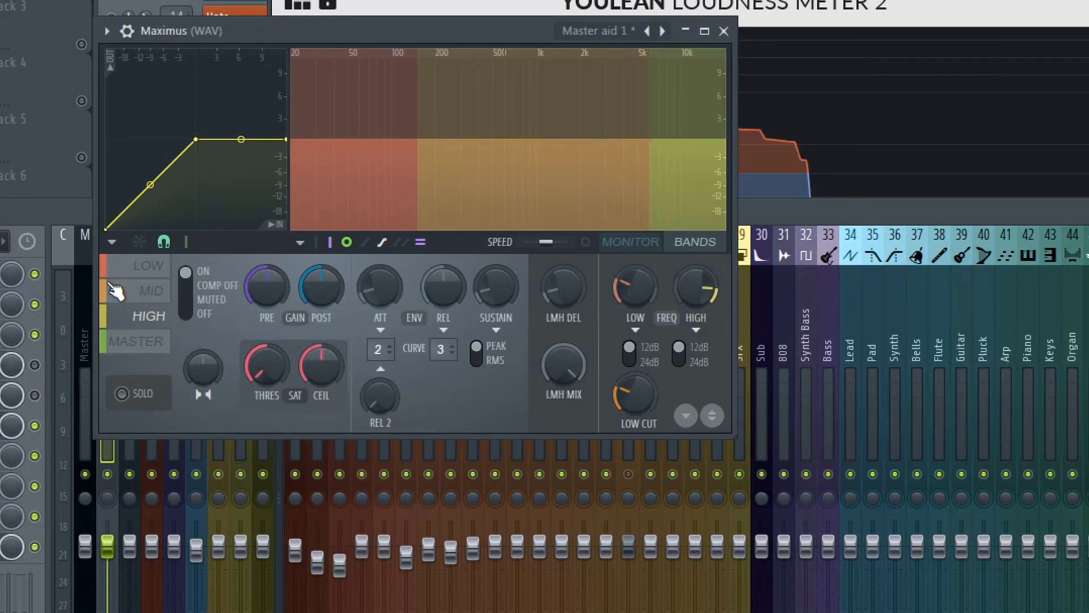
click(148, 265)
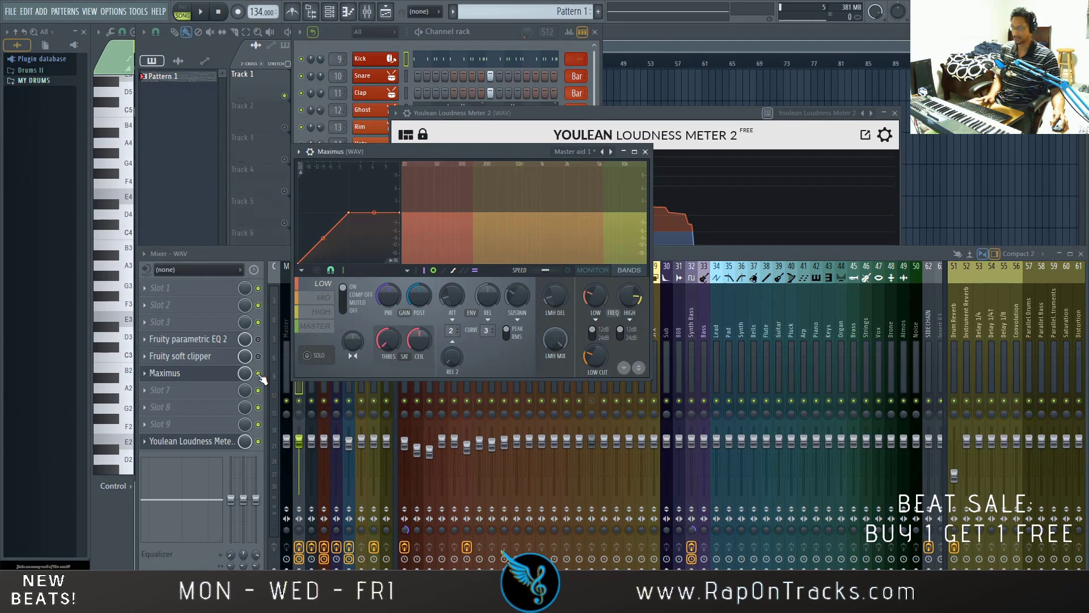
- Bypass Maximus on the WAV track, play the pattern to check its level and re-enable Maximus
click(258, 374)
key(space)
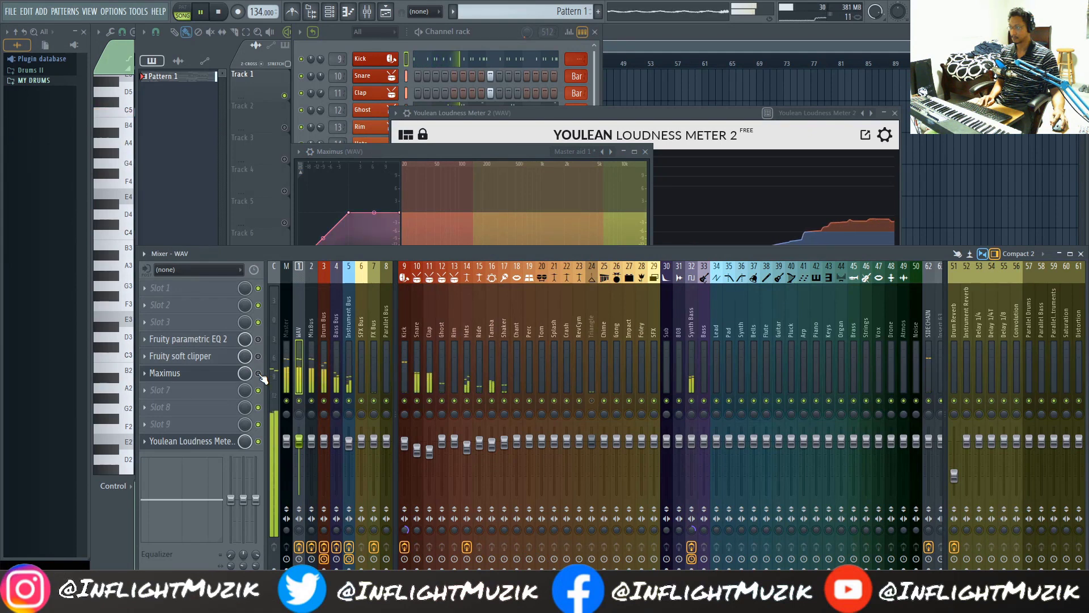
click(258, 373)
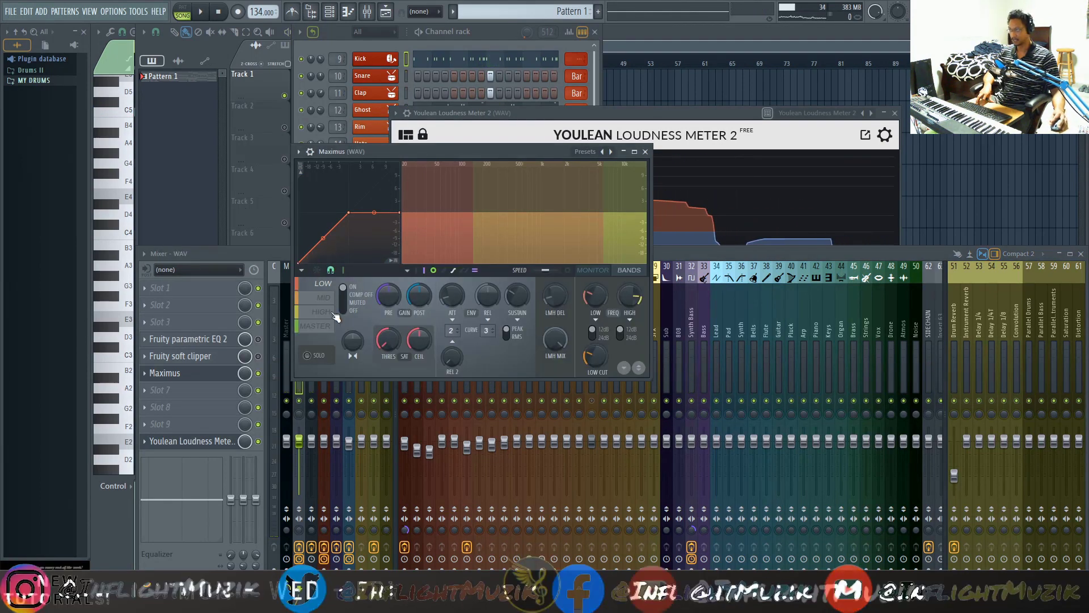
- Re-enable parametric EQ 2 on the WAV track and play the pattern through Maximus
click(258, 355)
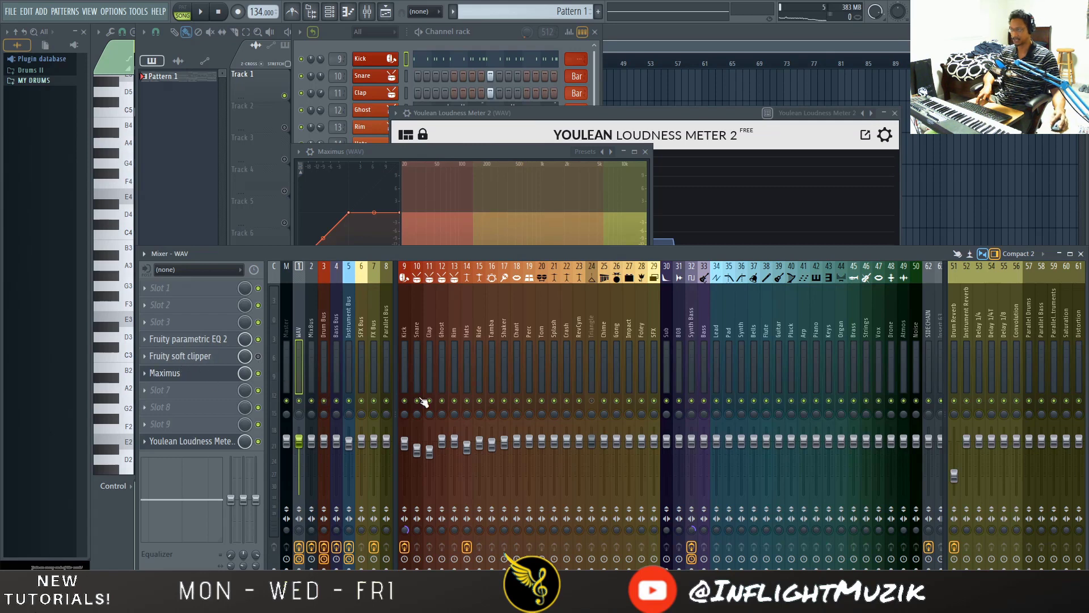
click(416, 156)
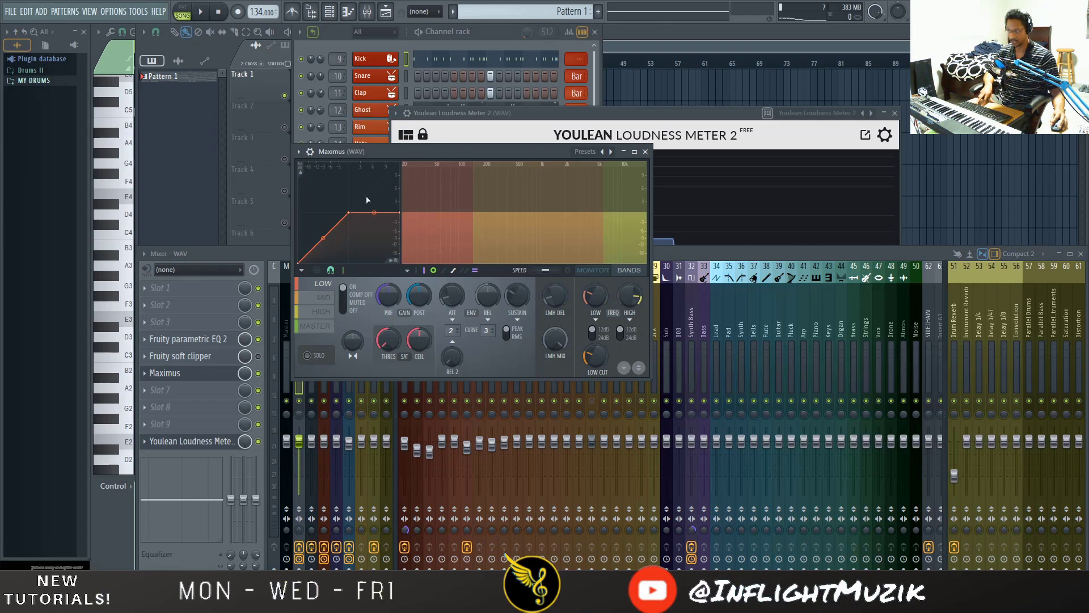
key(space)
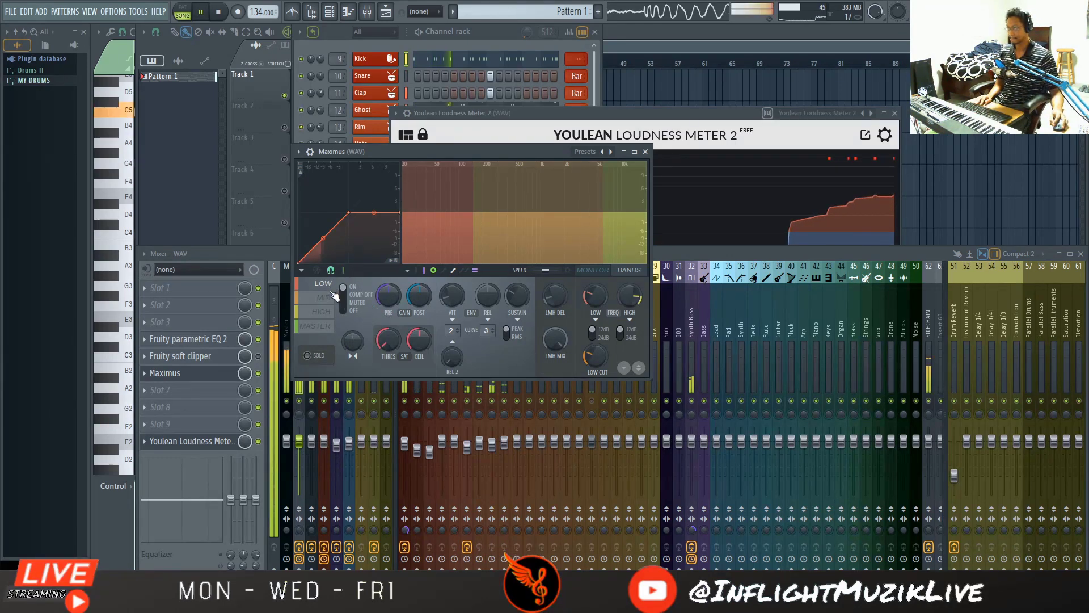
- Add a lower point to the low band's compression curve, pull its 0 dB knee down to about -3 dB and display the monitor graph
key(space)
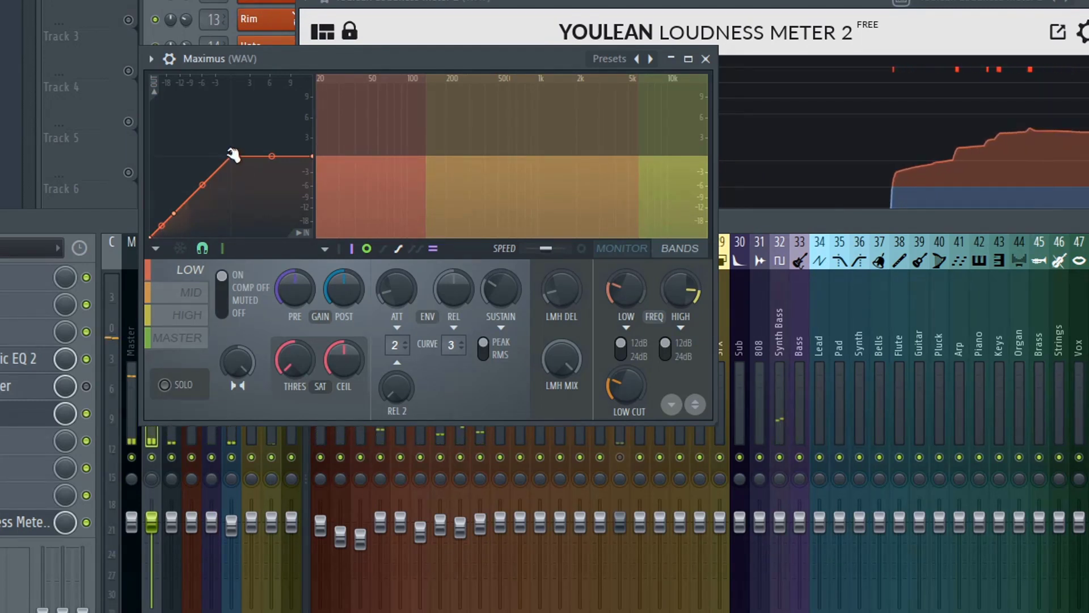
drag(234, 160, 234, 174)
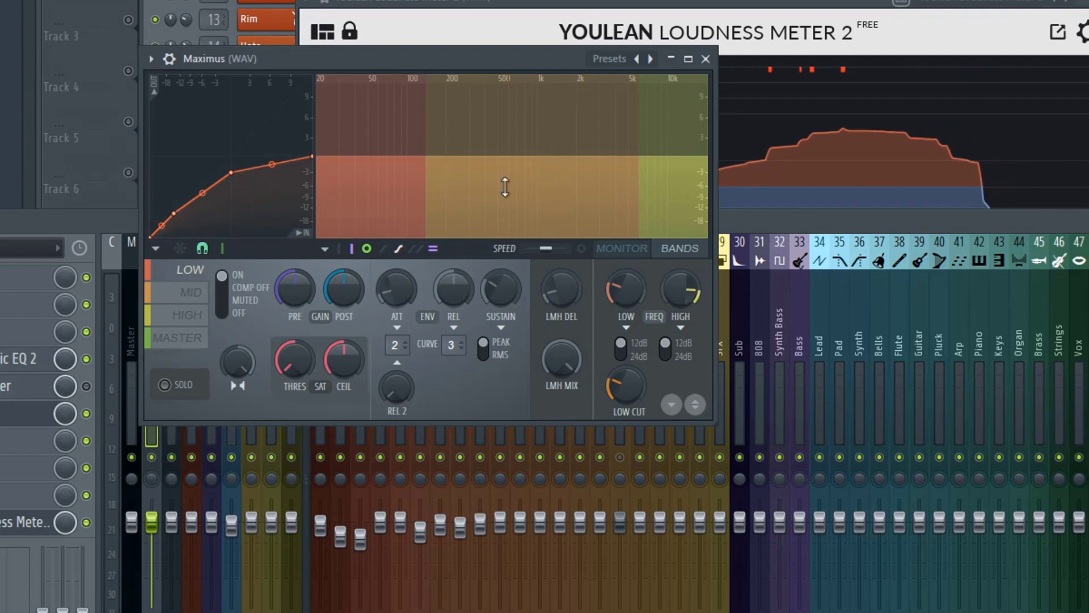
click(634, 248)
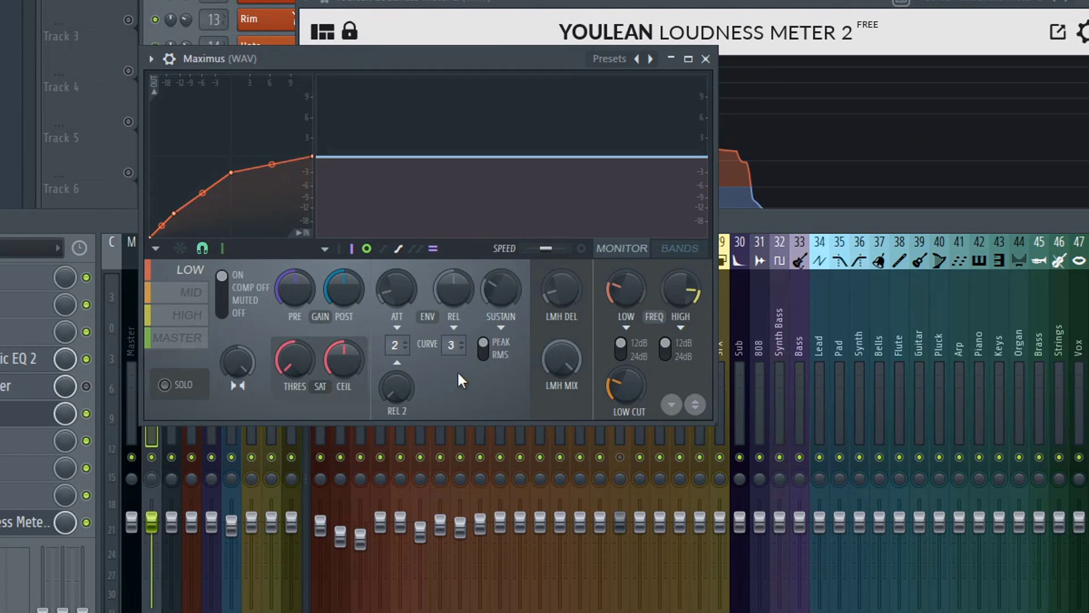
- Play the pattern while shortening the low band's release and fine-tuning its sustain and attack
key(space)
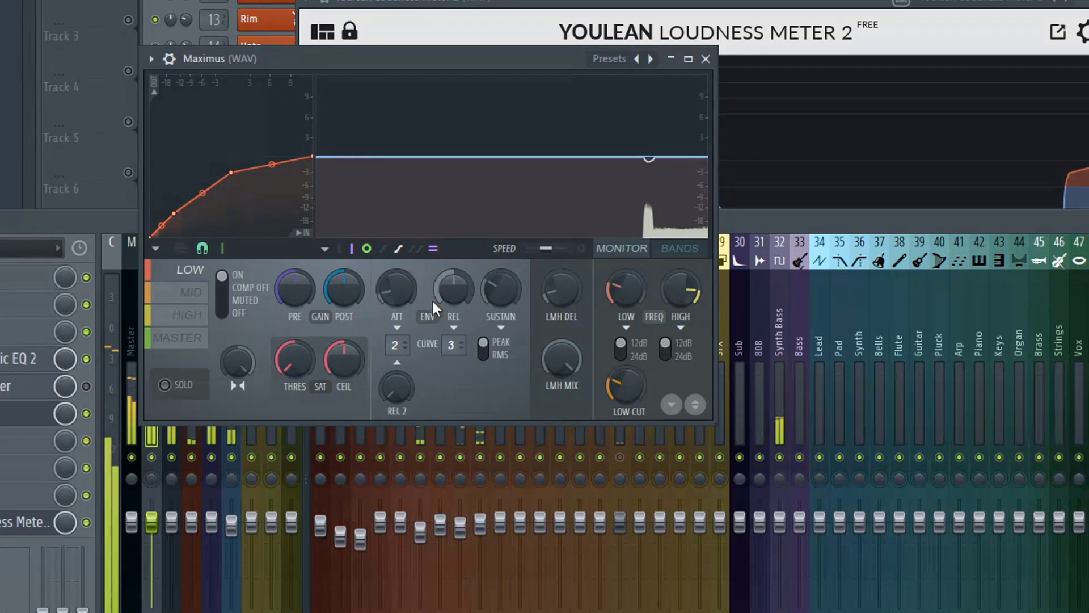
drag(451, 292, 451, 317)
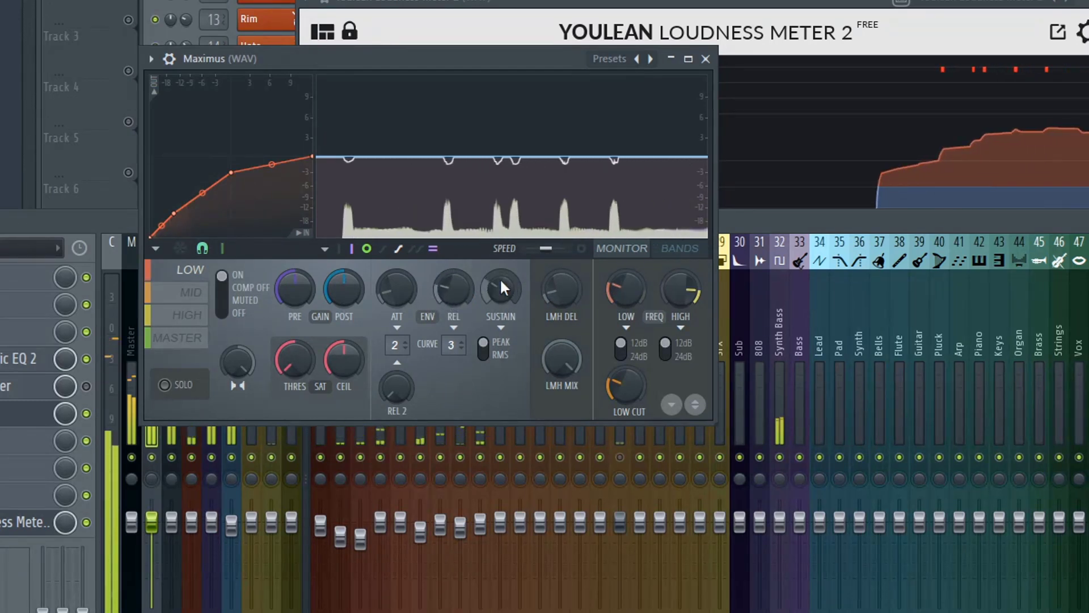
drag(503, 291, 503, 308)
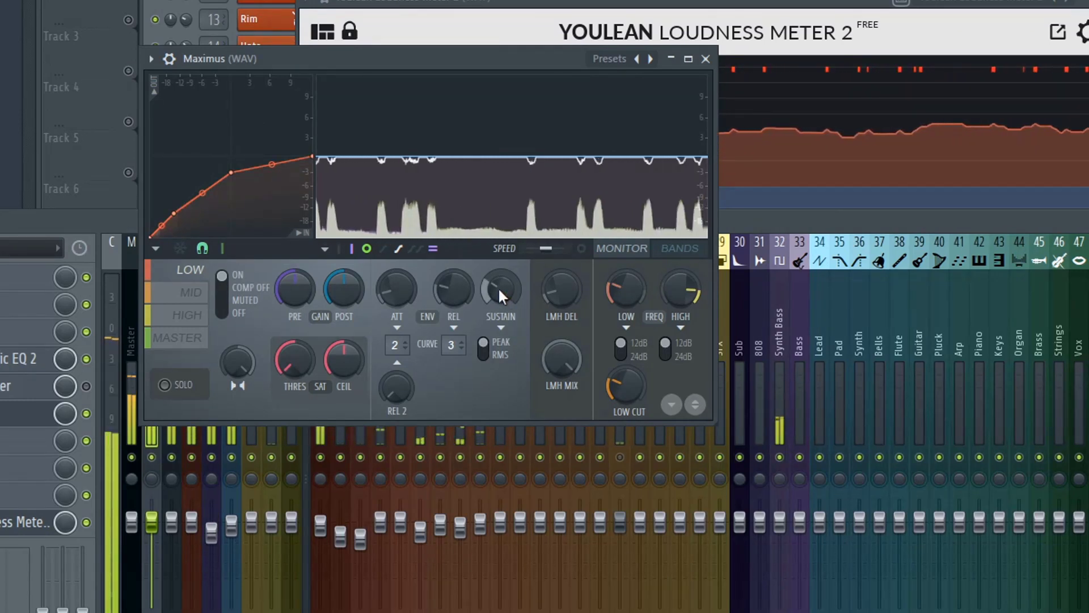
drag(461, 286, 462, 277)
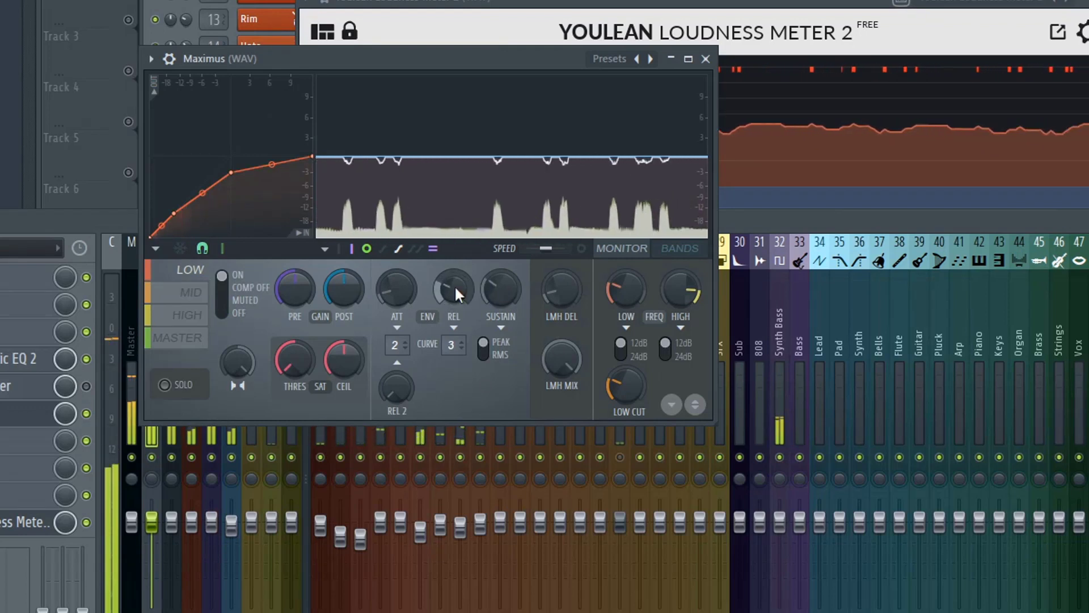
drag(398, 290, 399, 283)
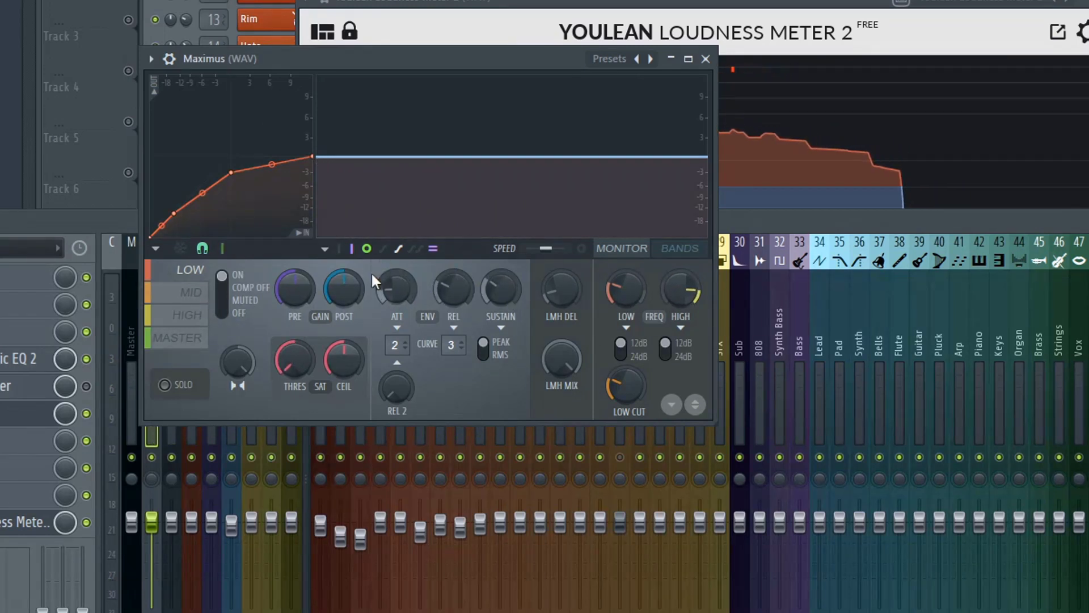
- With the pattern playing, shape the mid band's compression curve by lowering its 0 dB knee slightly and adding a raised lower point
click(187, 293)
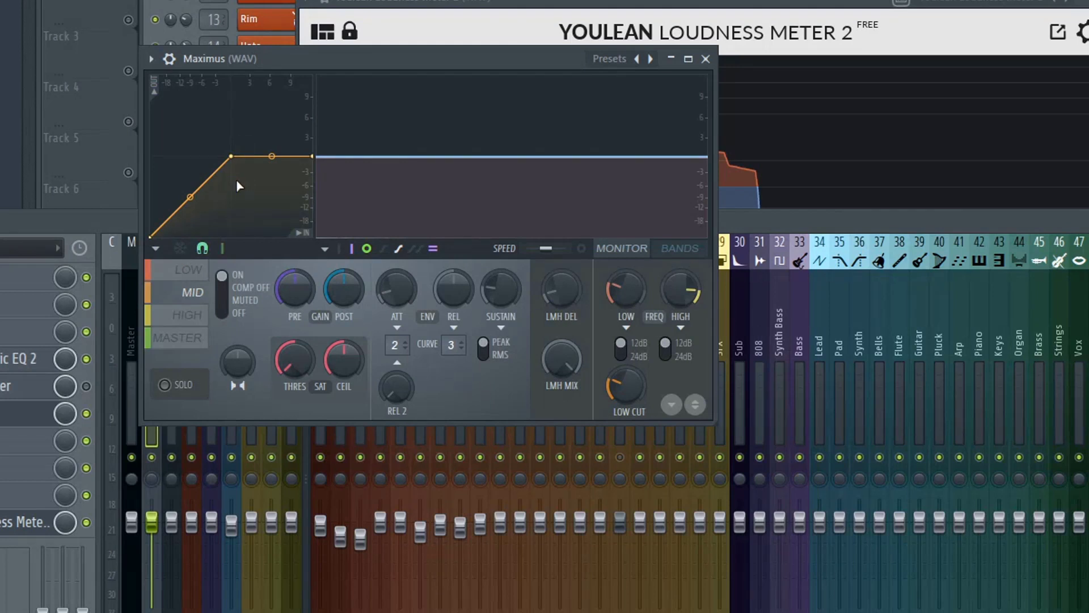
key(space)
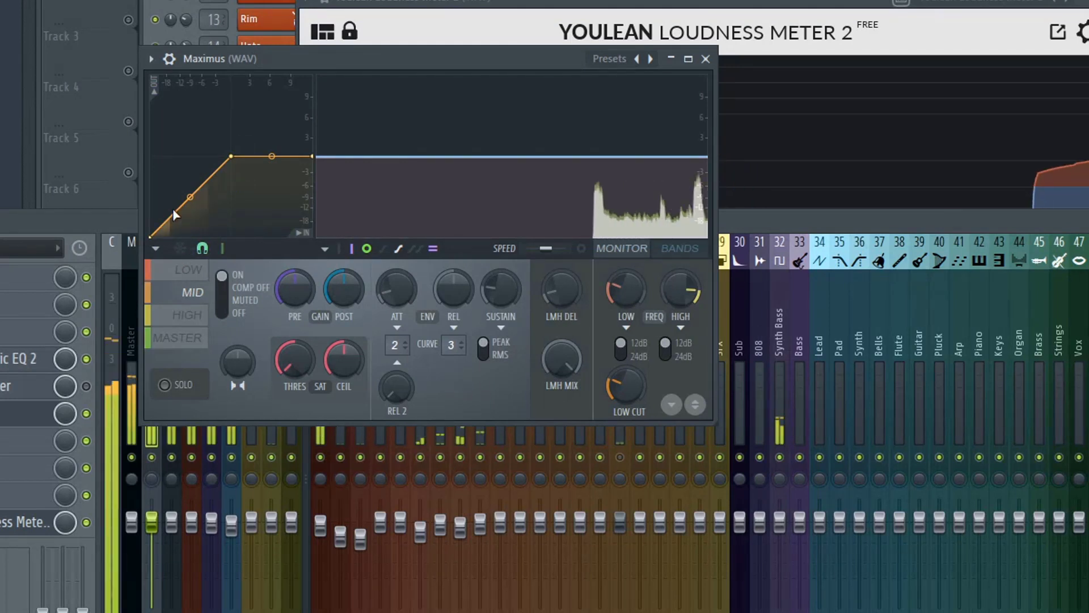
right_click(173, 212)
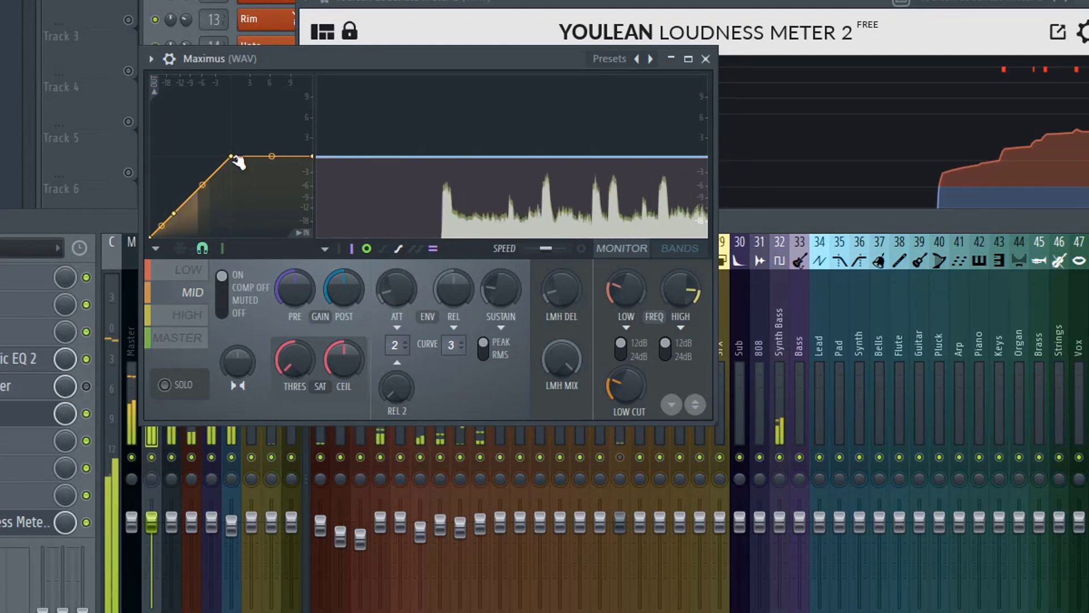
mouse_move(236, 160)
mouse_down()
mouse_move(242, 188)
mouse_move(244, 167)
mouse_up()
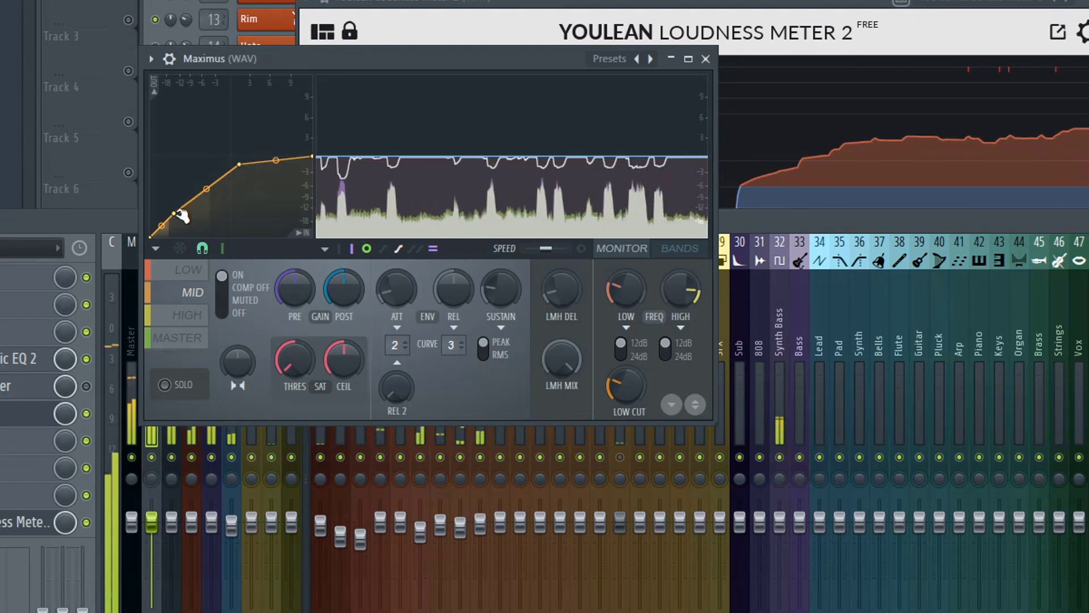
drag(180, 214, 186, 208)
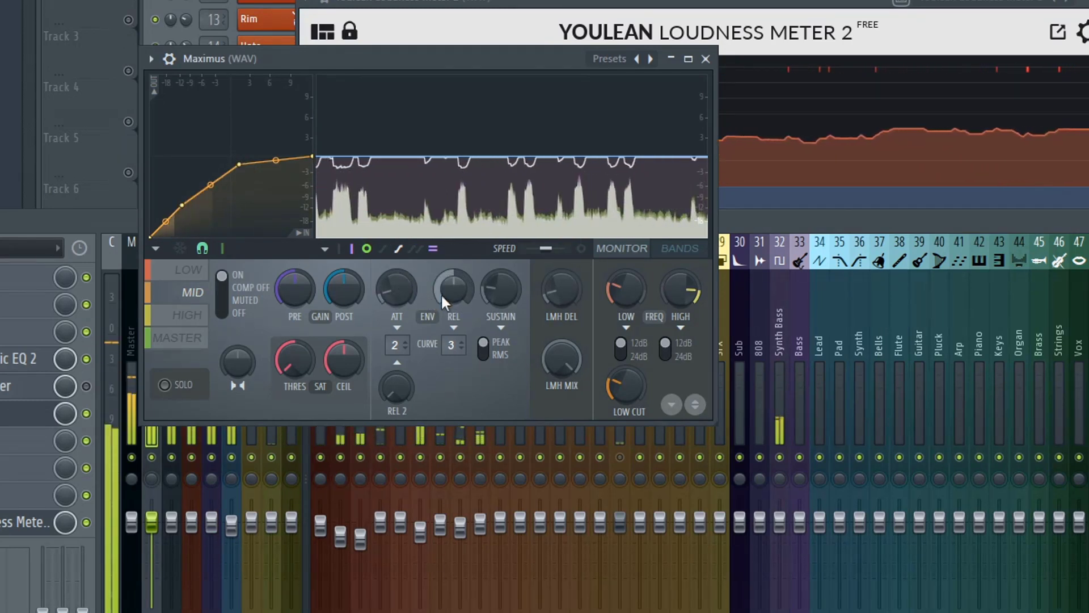
- Shorten the mid band's release, set its stereo separation to 41% and play the pattern
drag(451, 292, 453, 310)
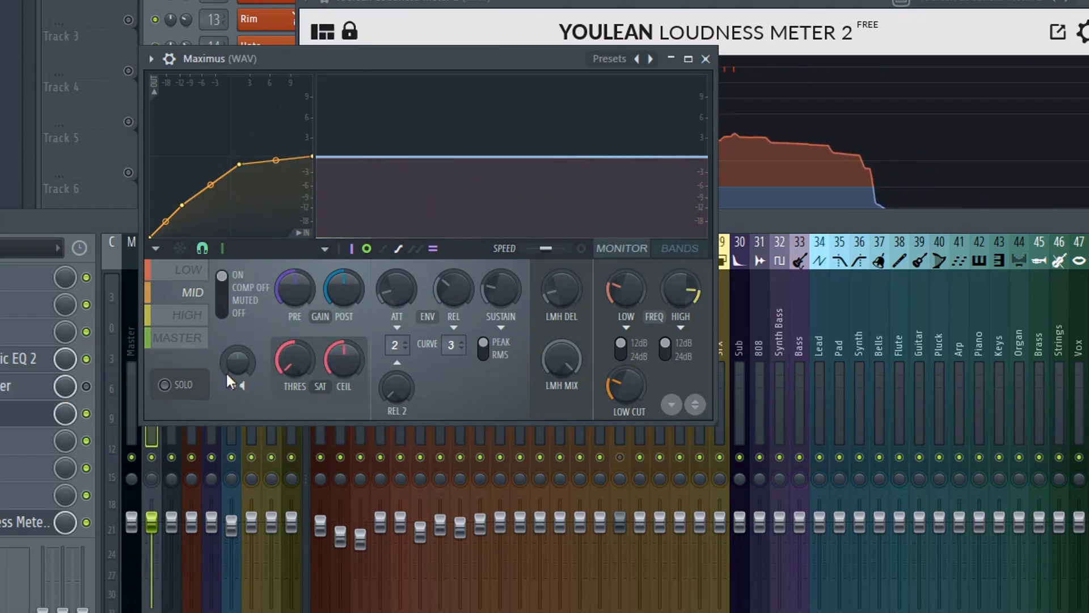
drag(239, 366, 240, 372)
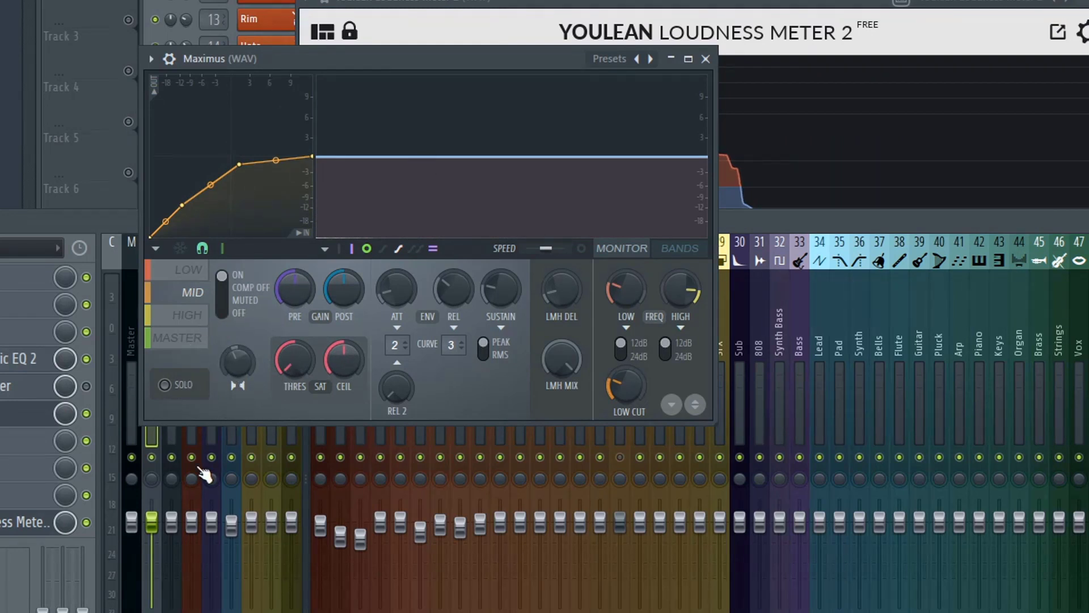
key(space)
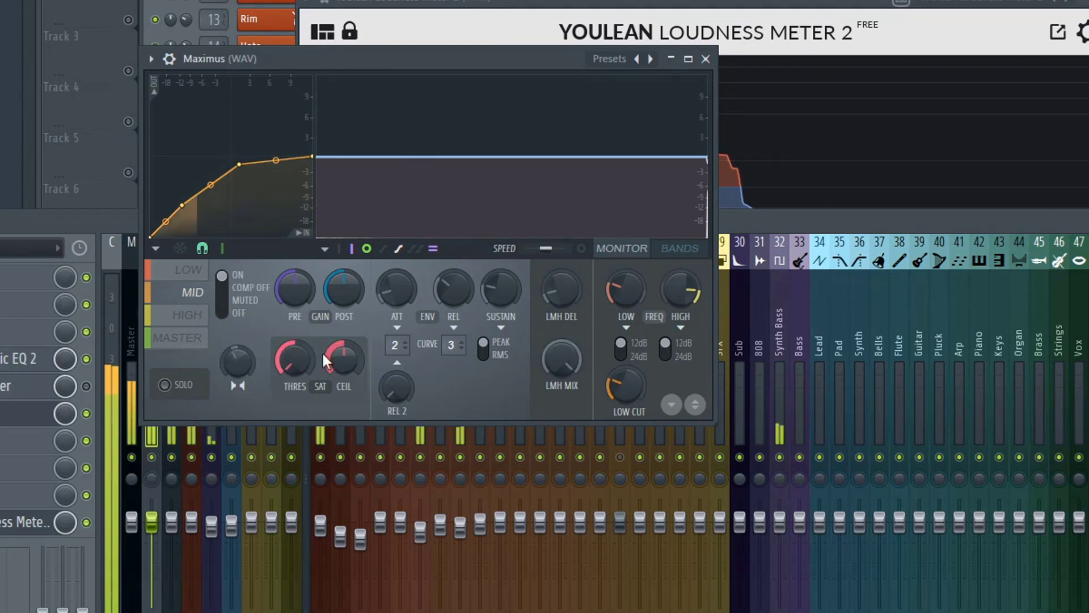
- Copy the mid band's stereo separation value, reset the knob to compare the sound and paste the 41% value back
right_click(239, 363)
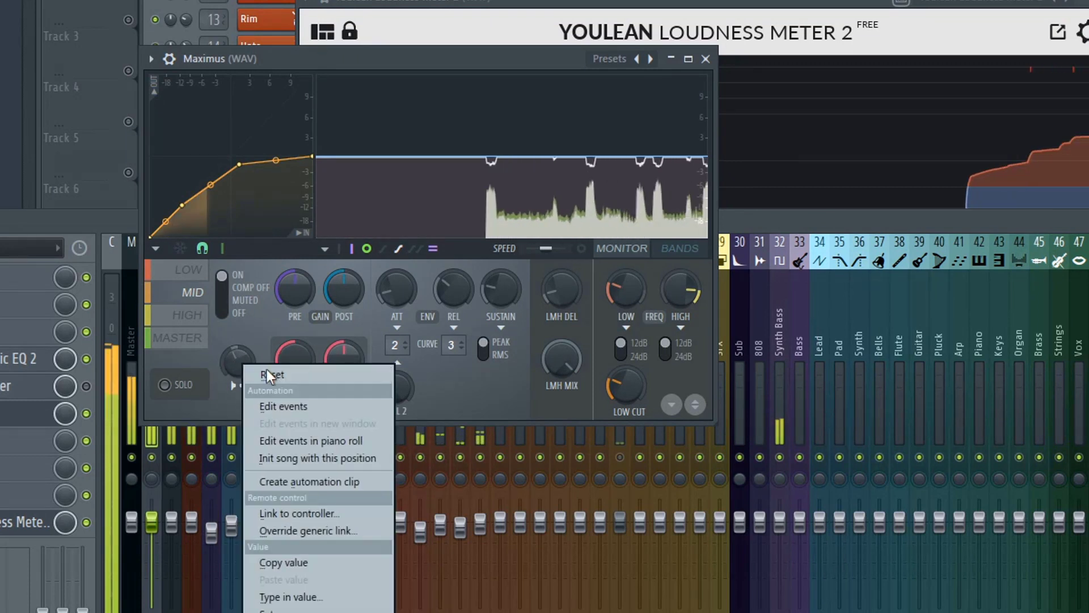
click(283, 562)
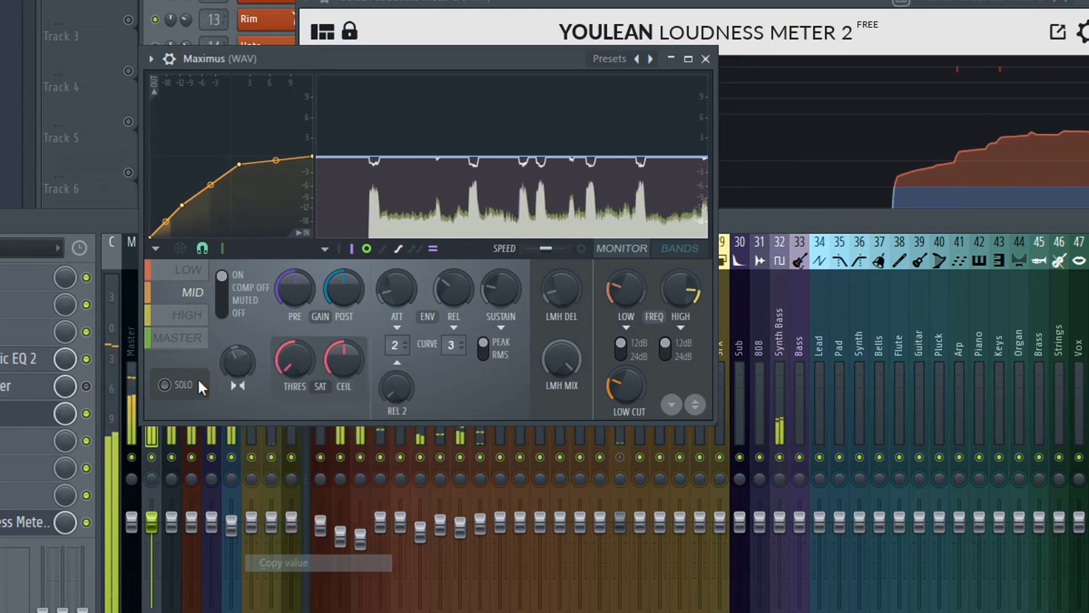
right_click(253, 362)
click(277, 372)
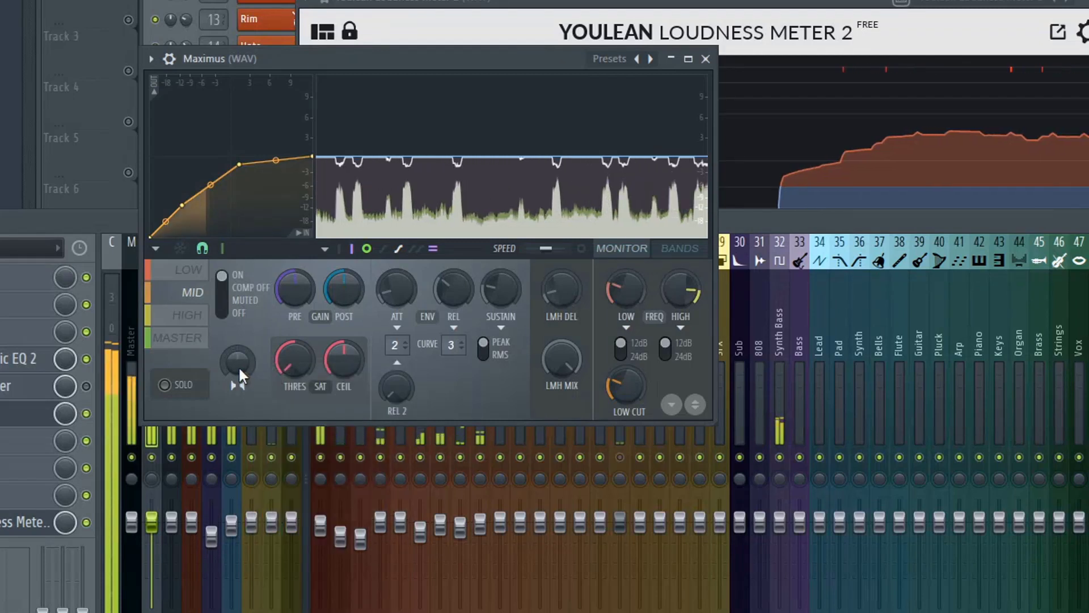
right_click(239, 368)
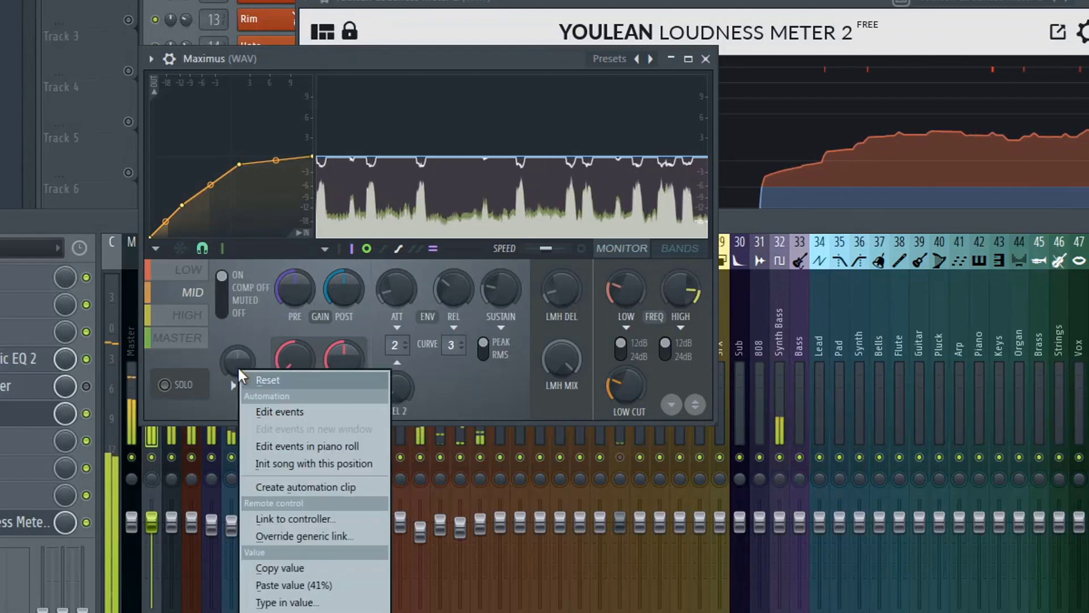
click(291, 587)
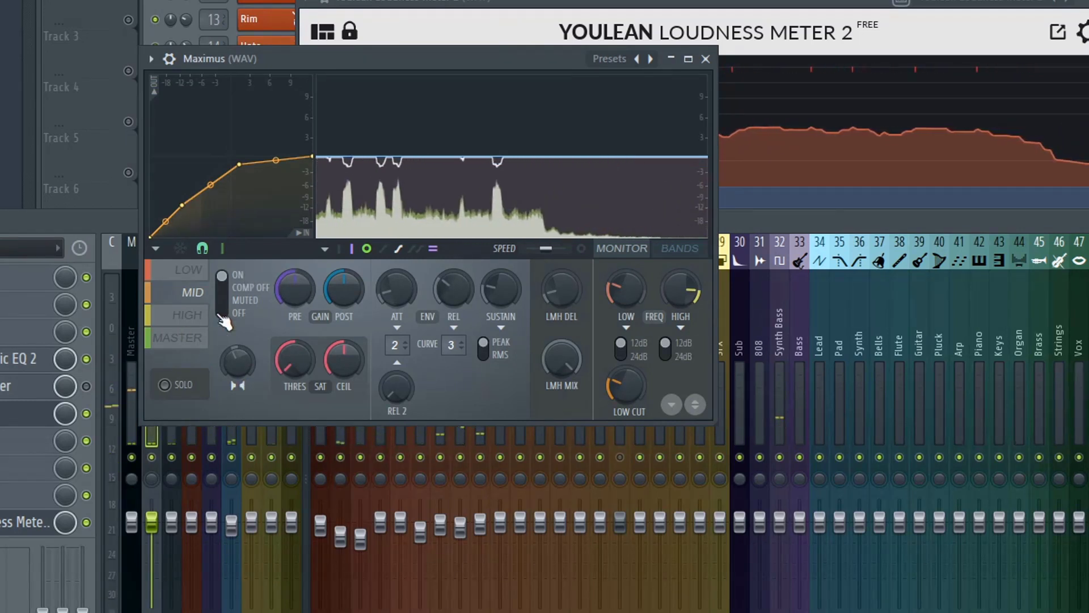
- On the high band, add a low point to the compression curve, pull the 0 dB knee to about -3 dB and shorten the release
click(195, 315)
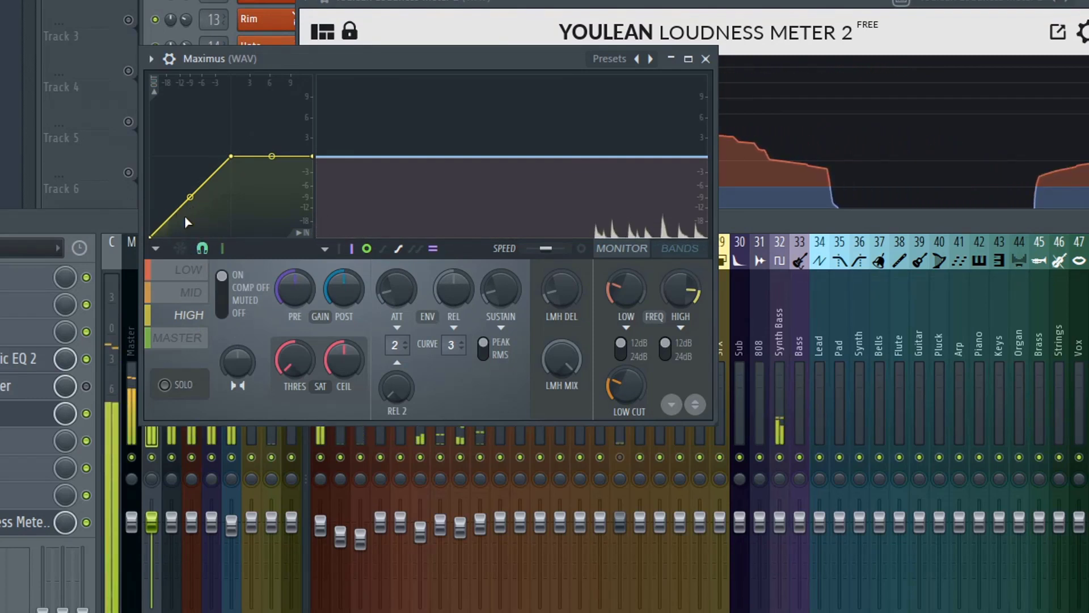
right_click(158, 230)
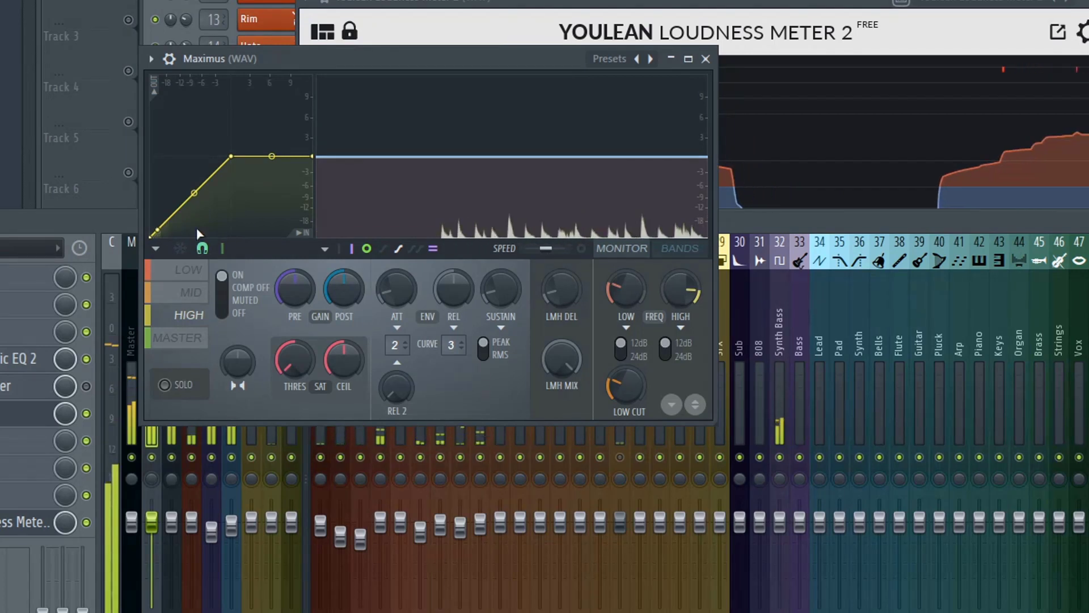
drag(231, 156, 242, 172)
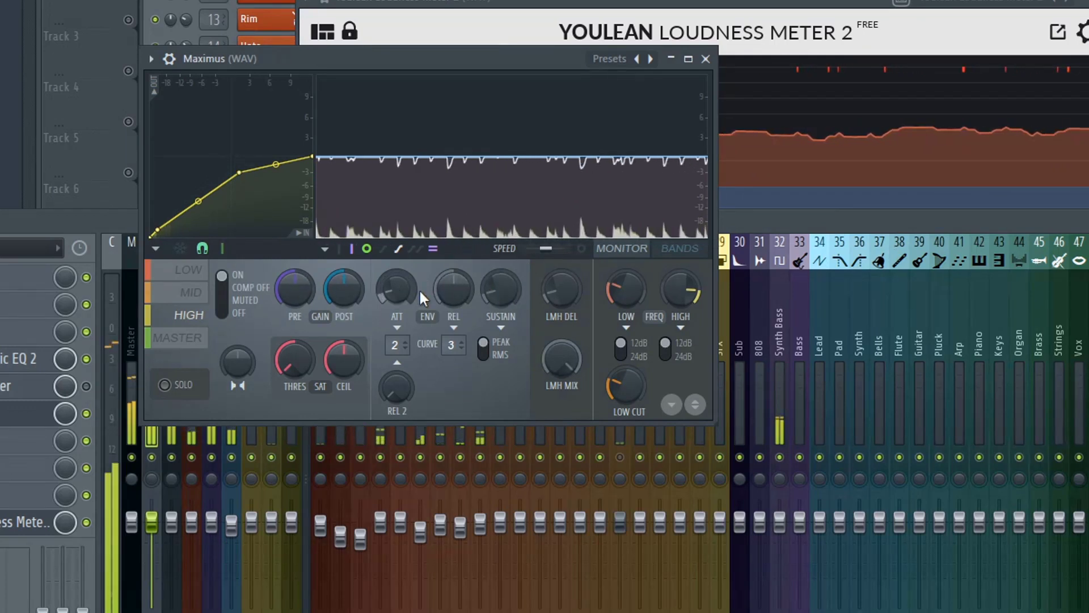
drag(453, 290, 452, 303)
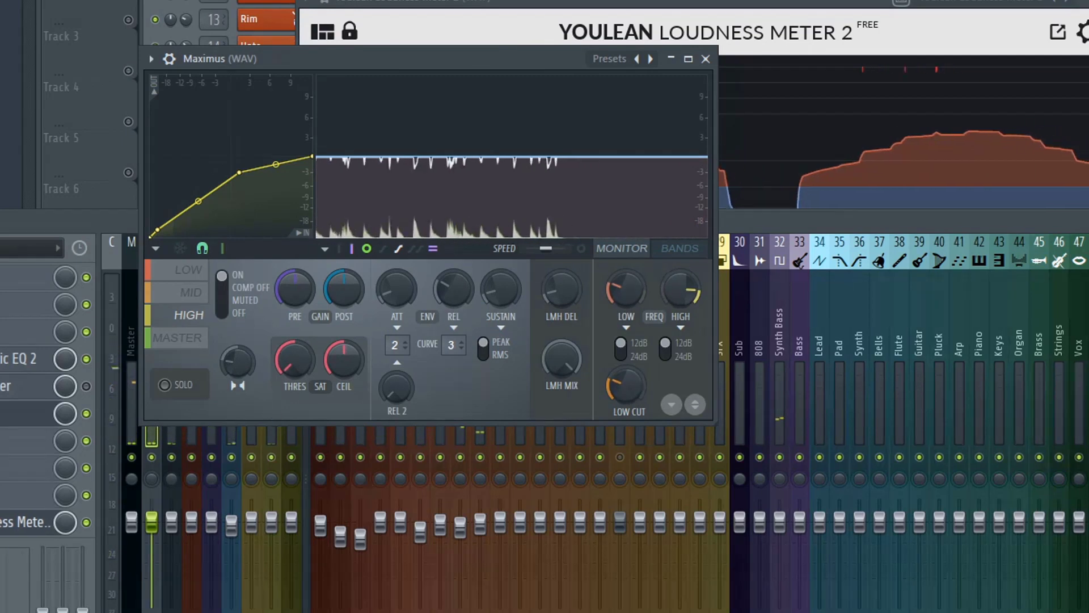
- Reset Youlean Loudness Meter 2 on the WAV track, measure the playing pattern's loudness and true peak, and clear the meter after stopping
click(24, 521)
click(24, 522)
click(509, 430)
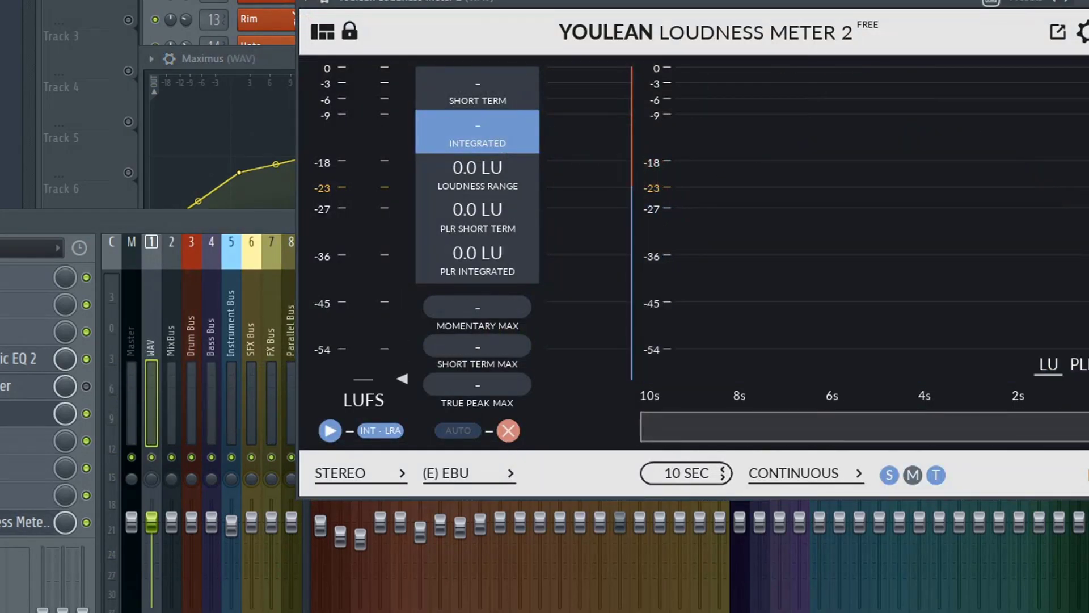
key(space)
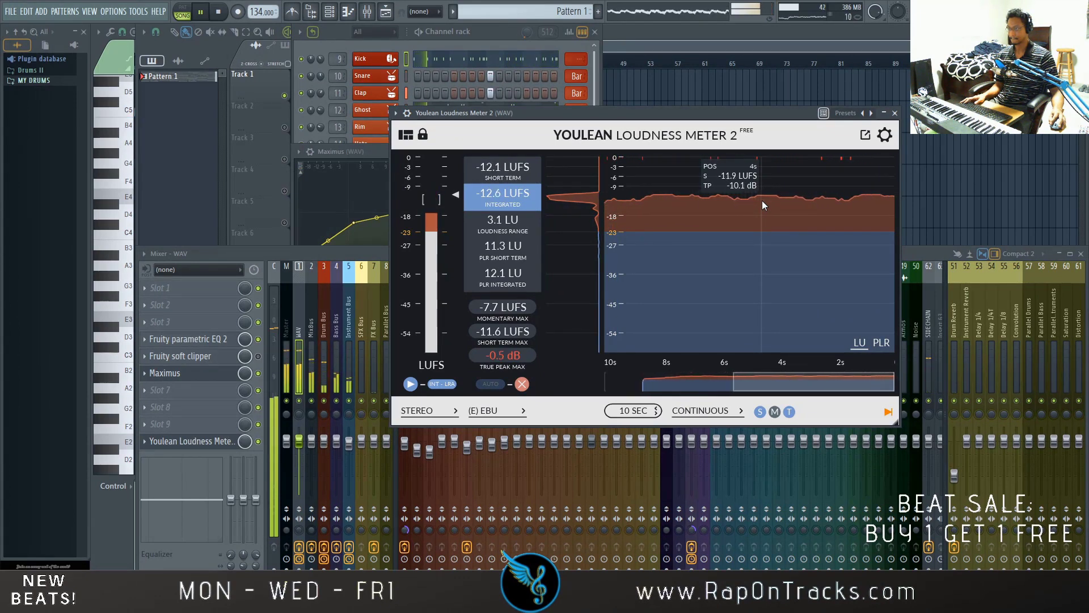
key(space)
click(521, 384)
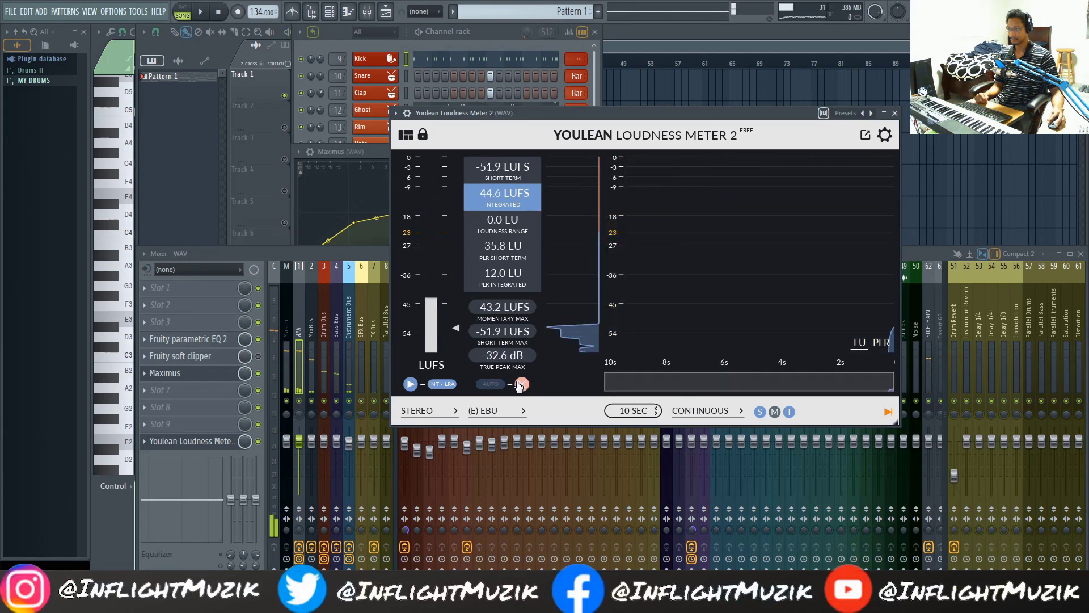
- Display the Maximus master band, rearrange the Maximus and loudness meter windows, and clear the meter history
click(192, 377)
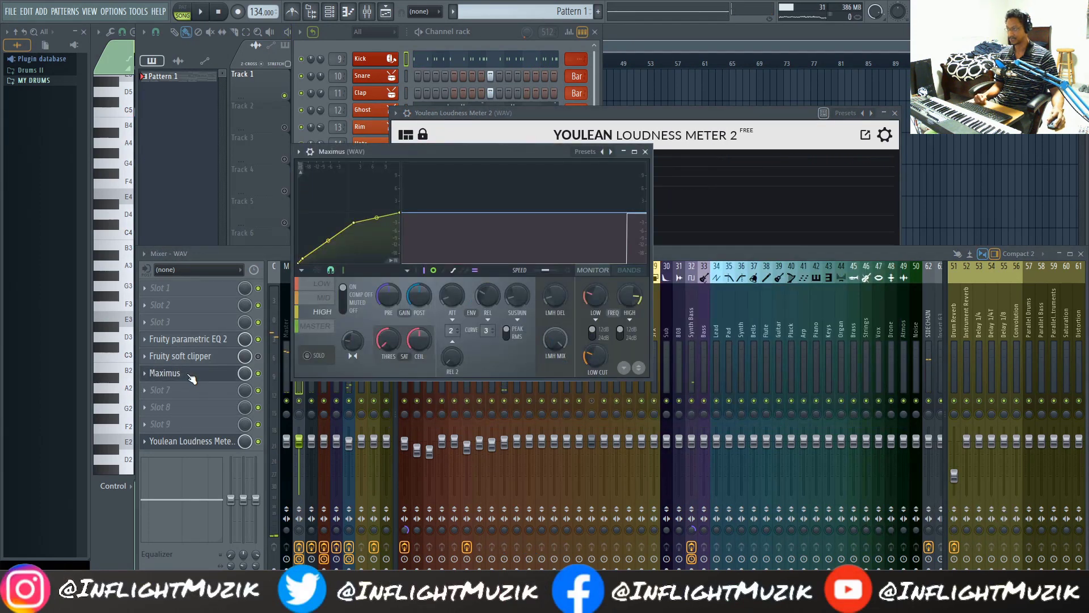
click(314, 331)
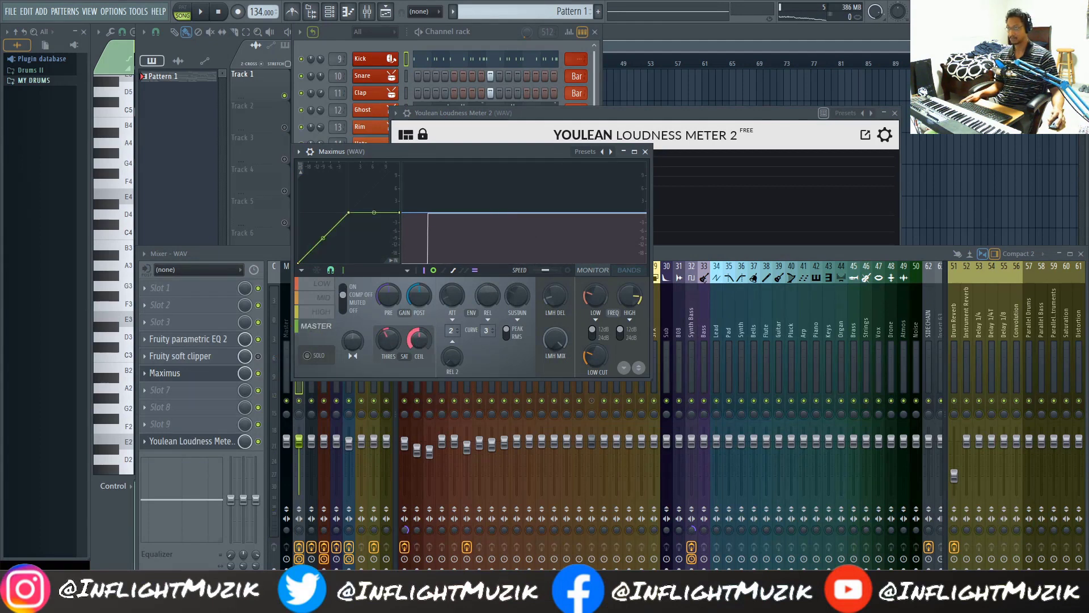
click(211, 443)
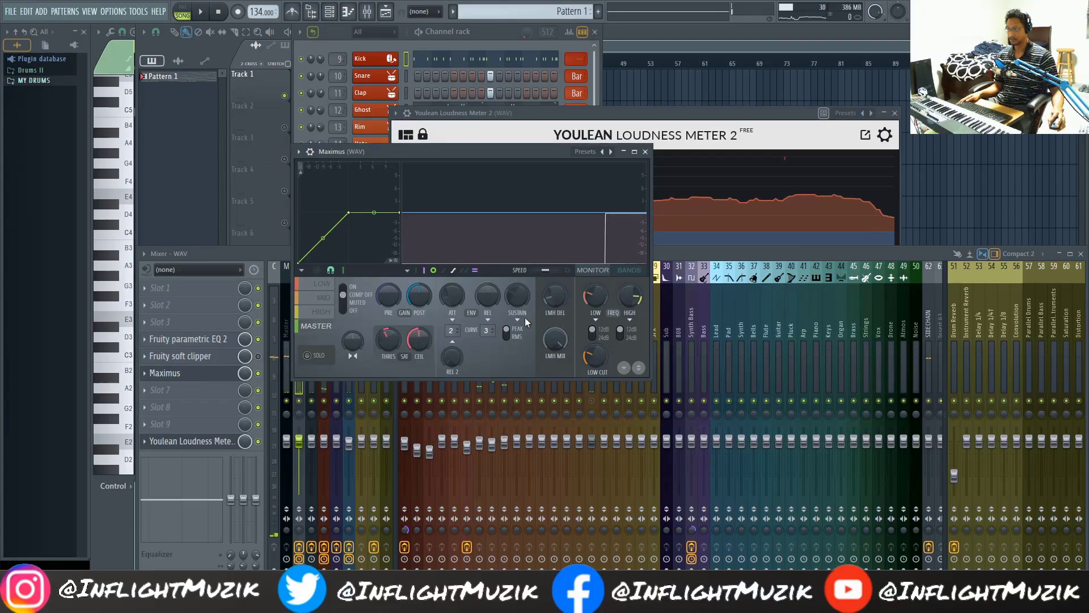
click(554, 119)
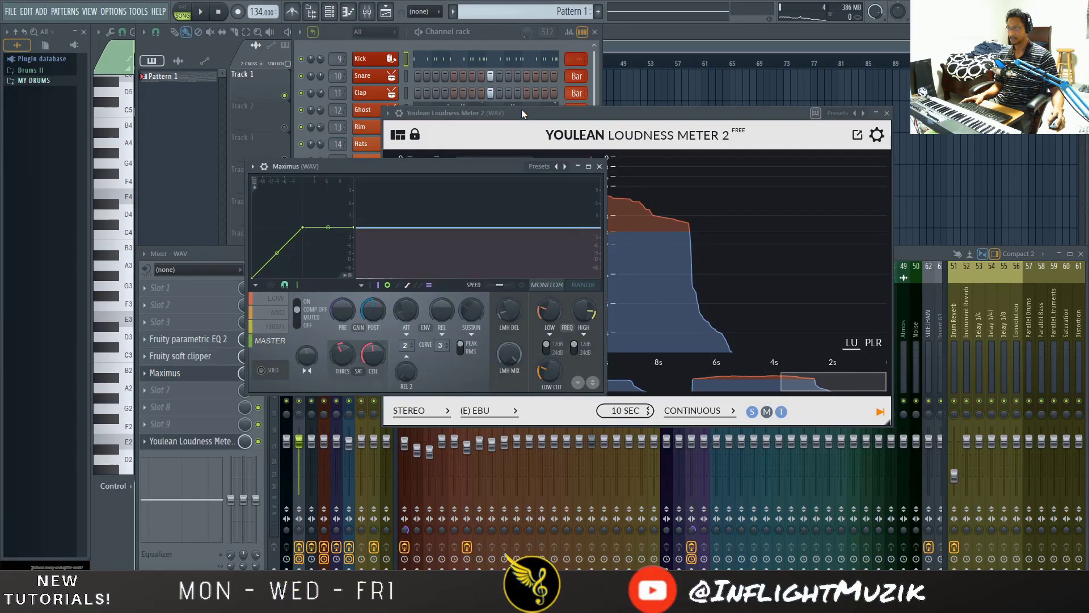
click(524, 116)
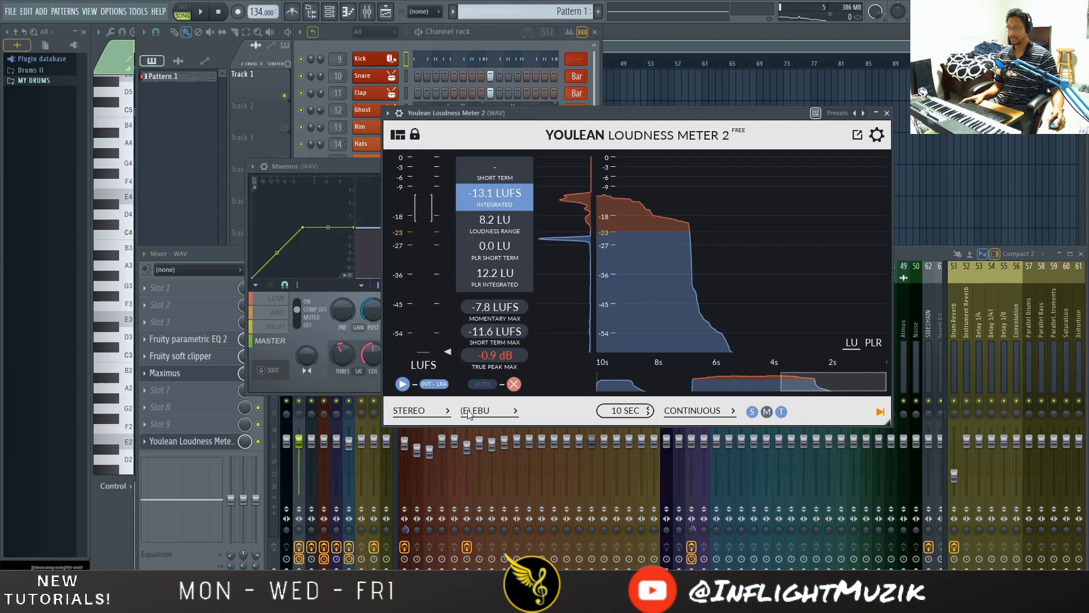
click(514, 385)
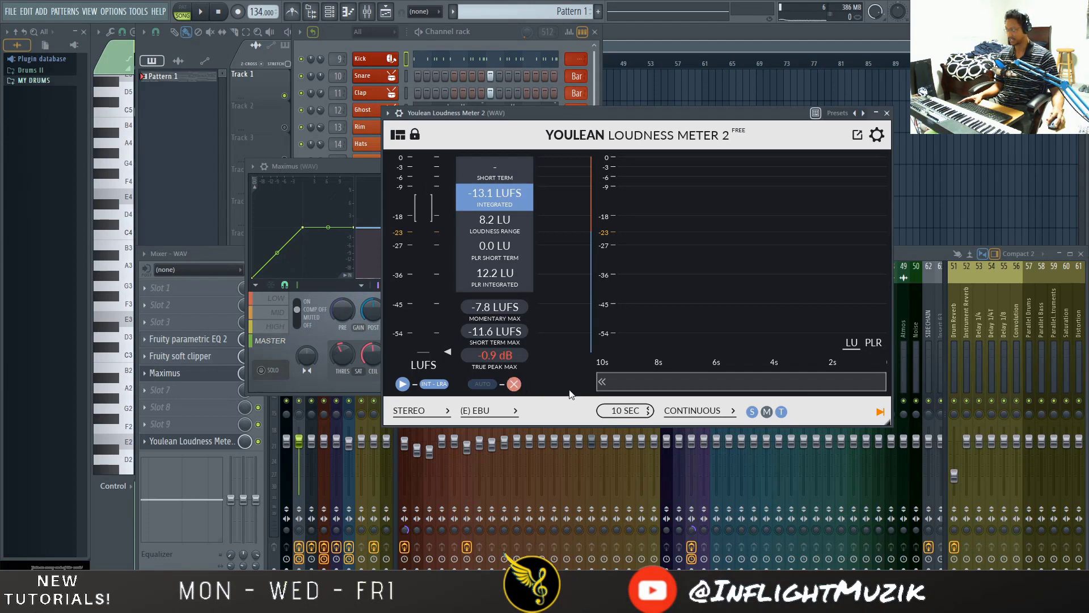
- Play the pattern through the master band settings and repeat the measurement from a cleared meter to check integrated loudness and true peak
click(199, 13)
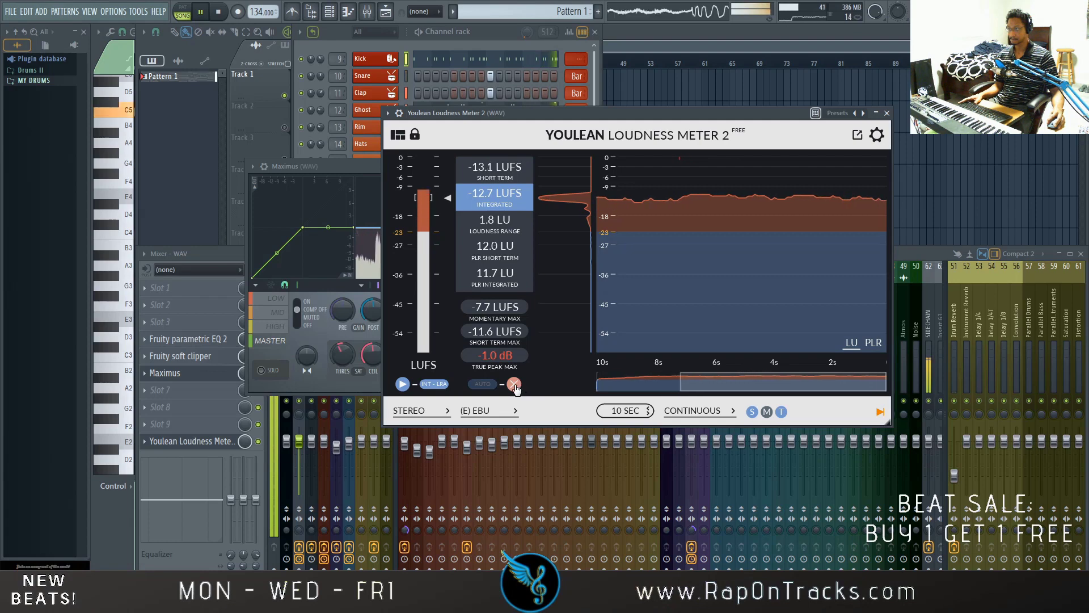
click(514, 384)
key(space)
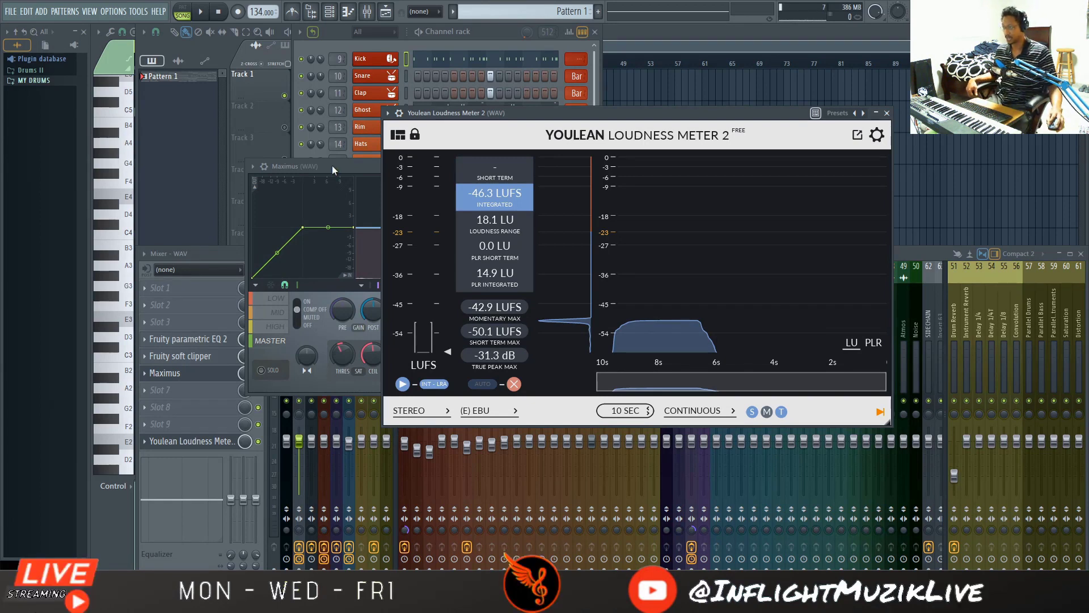
click(514, 384)
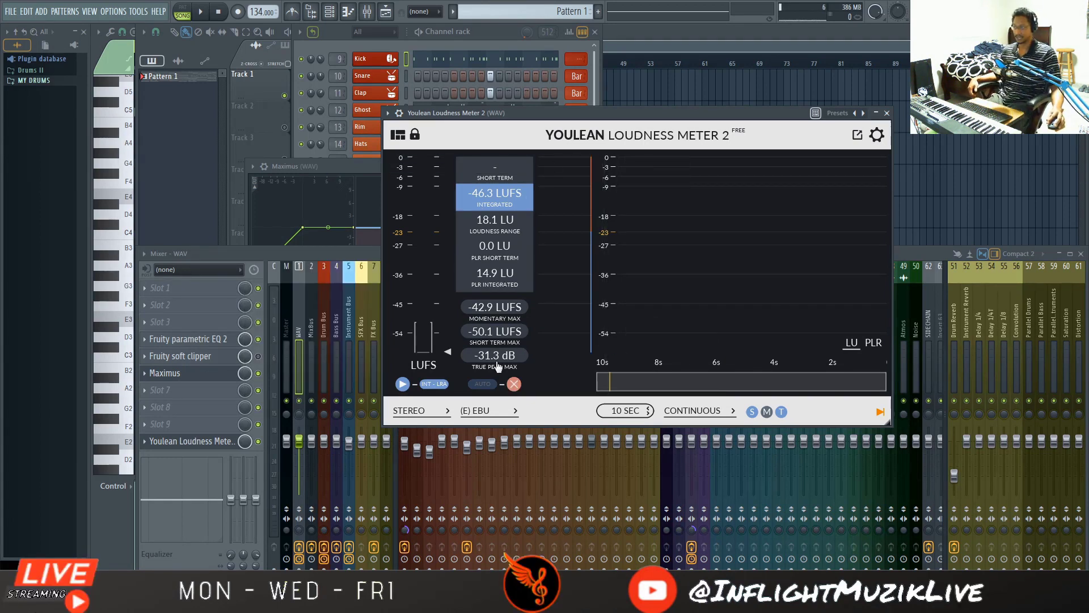
key(space)
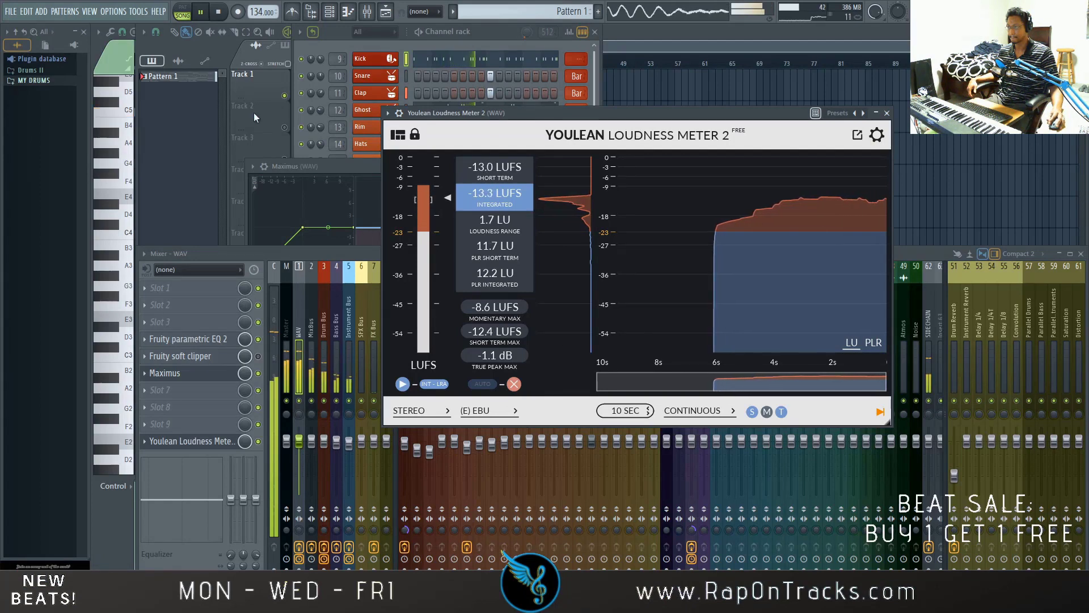
key(space)
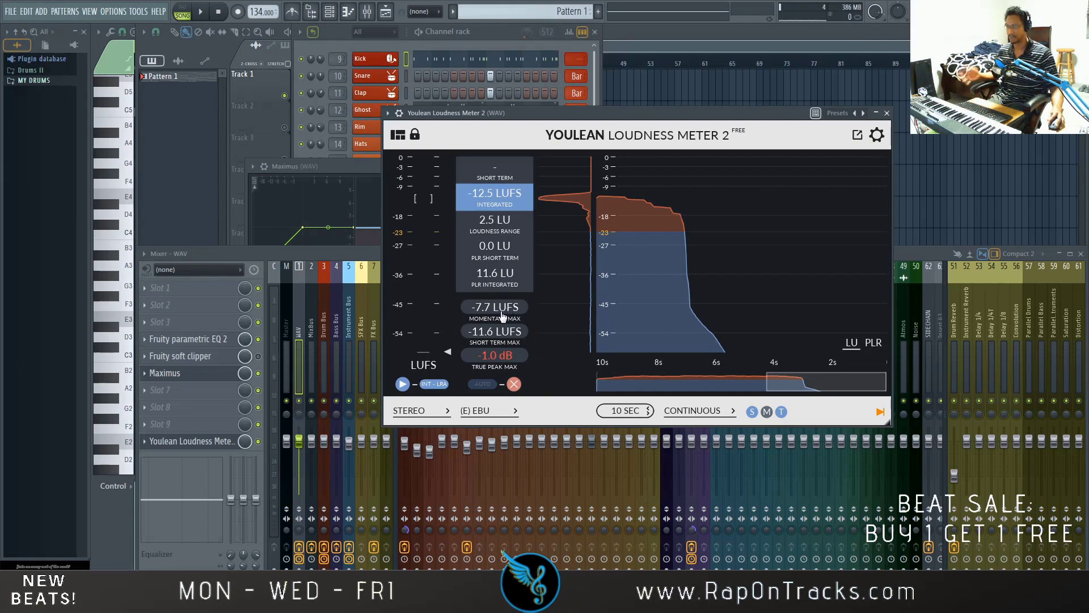
- Compare Fruity soft clipper and Maximus on the WAV track by enabling one at a time during playback, ending with only Maximus active
click(258, 373)
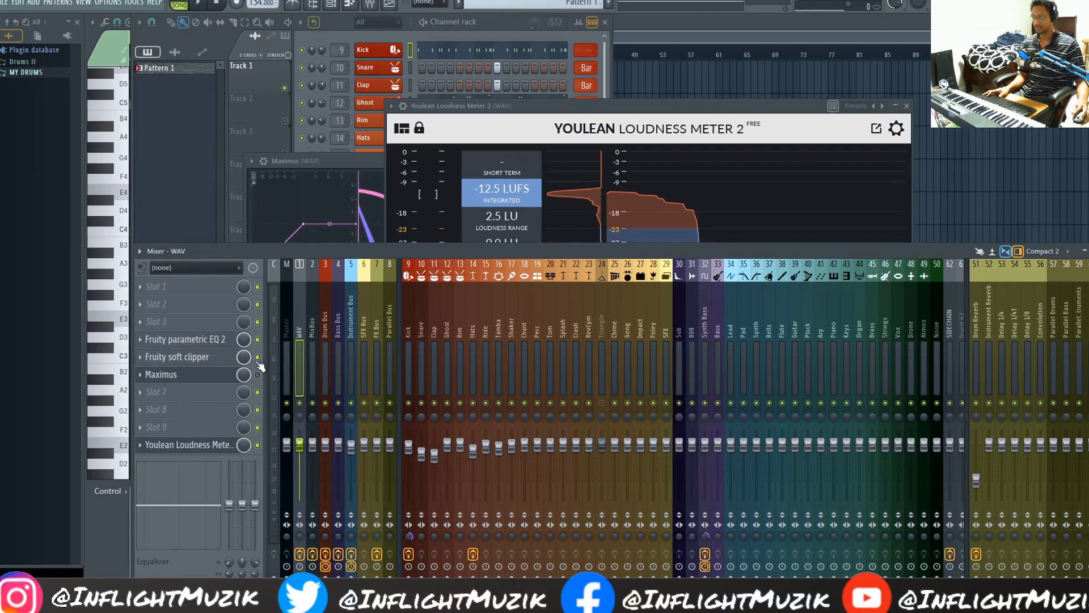
key(space)
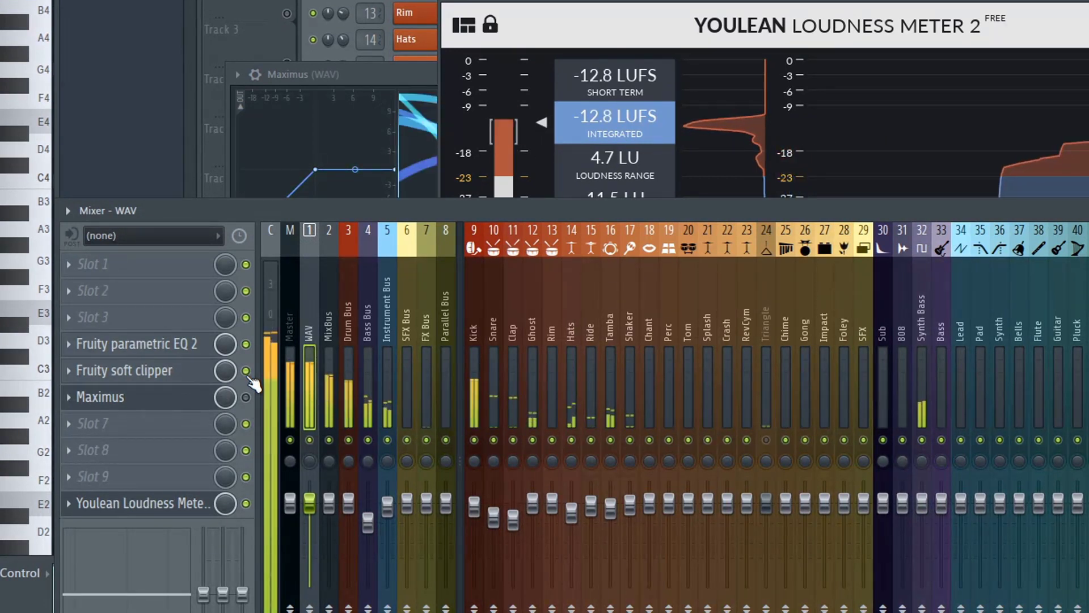
click(248, 374)
click(249, 421)
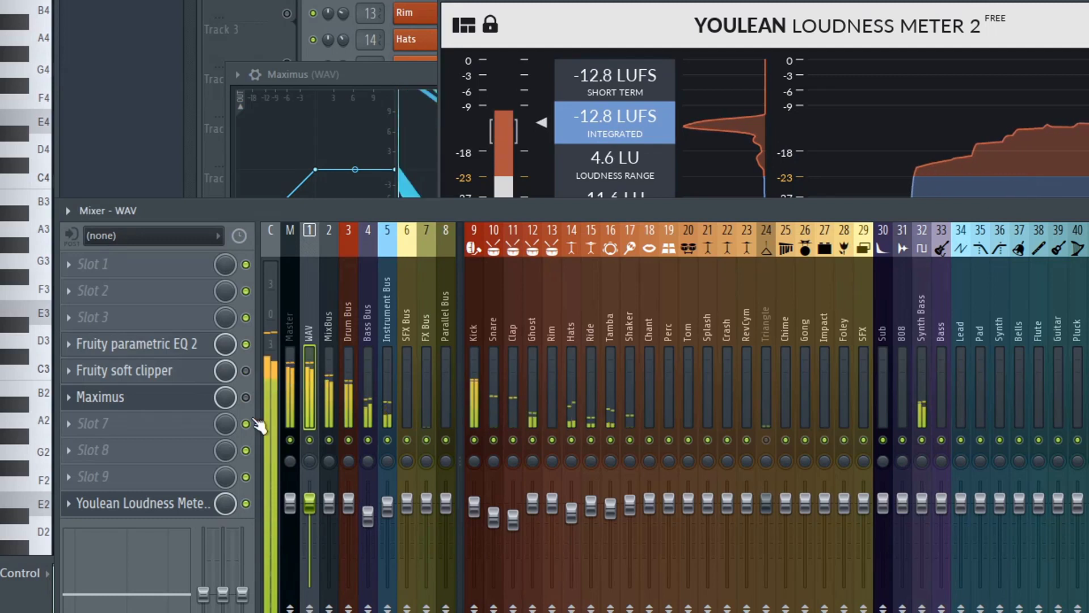
click(250, 405)
click(249, 424)
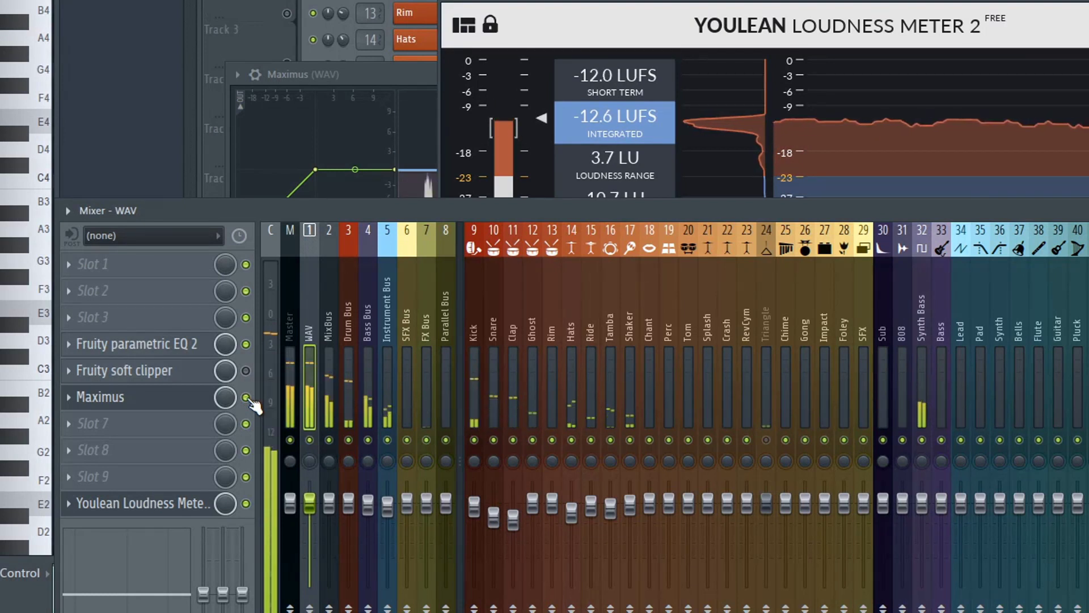
click(245, 397)
click(246, 371)
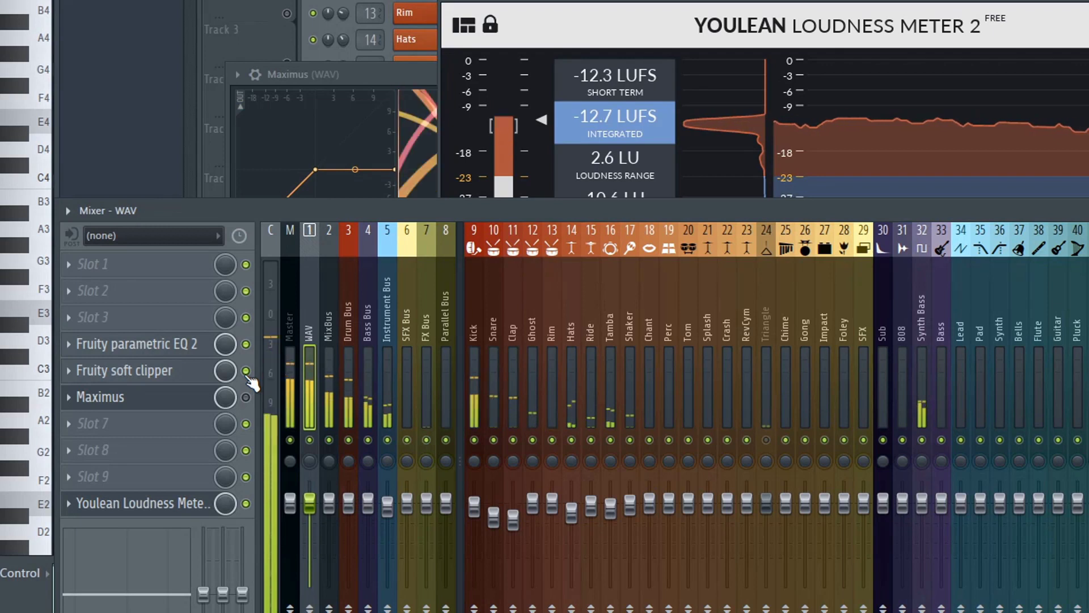
click(245, 370)
click(245, 397)
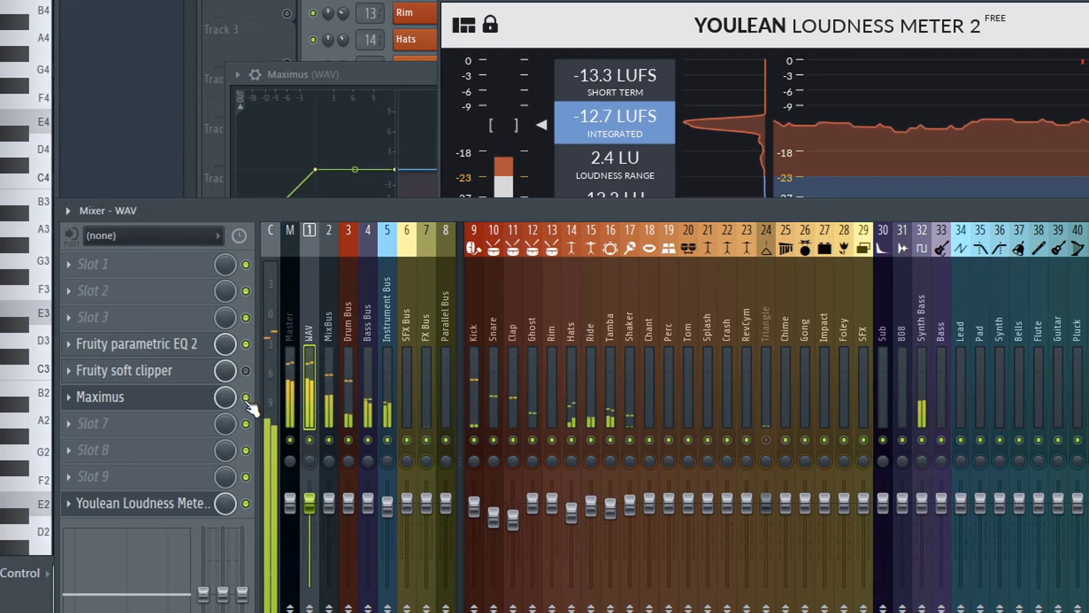
- Bring the Maximus window in front of the mixer and move it clear of the WAV track's effect slots
drag(368, 69, 471, 60)
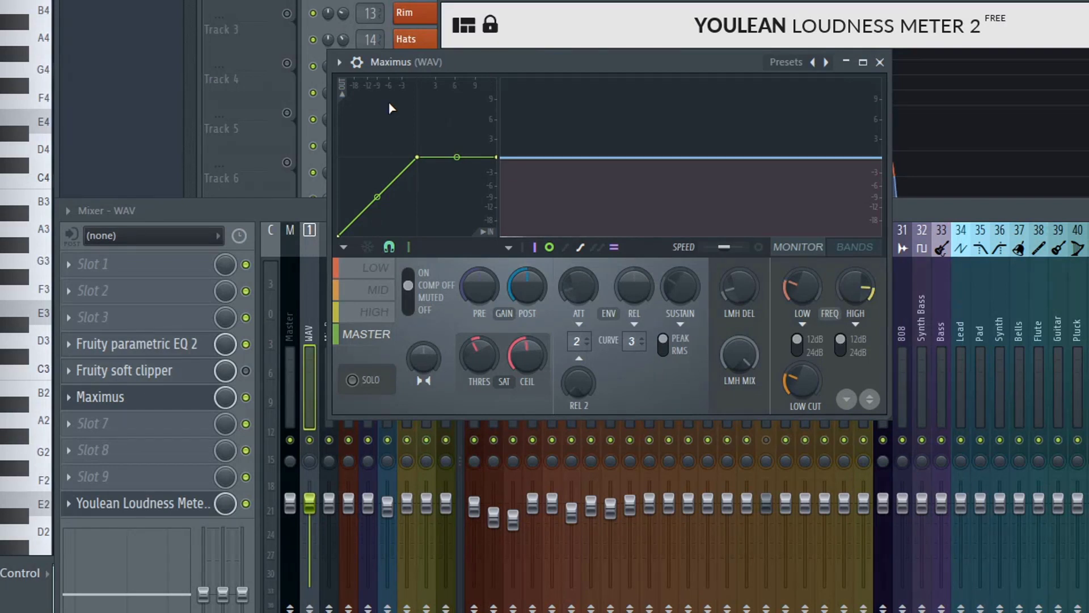
click(222, 218)
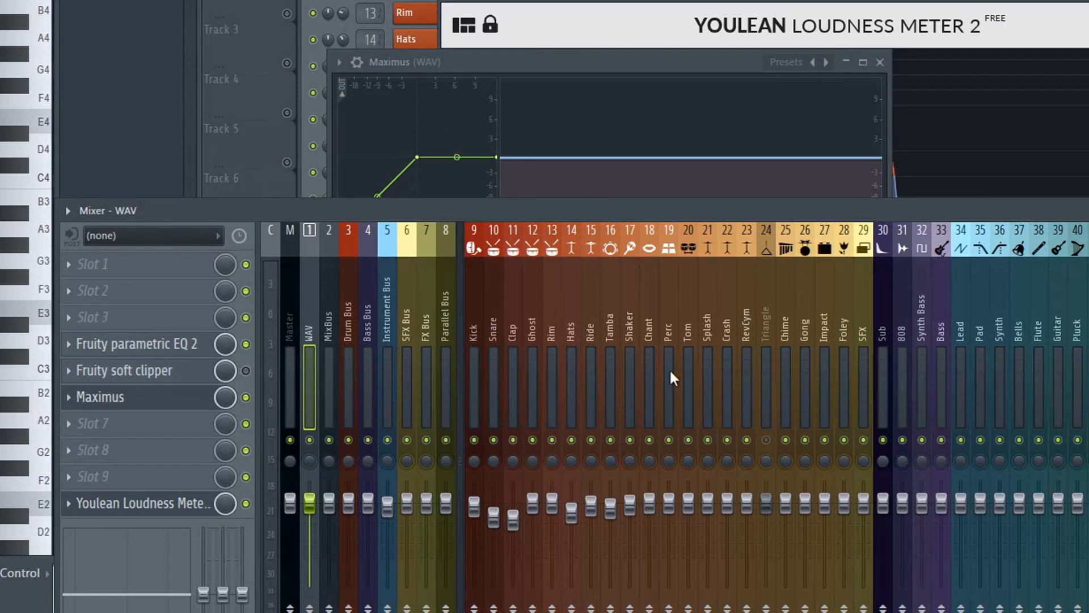
click(581, 57)
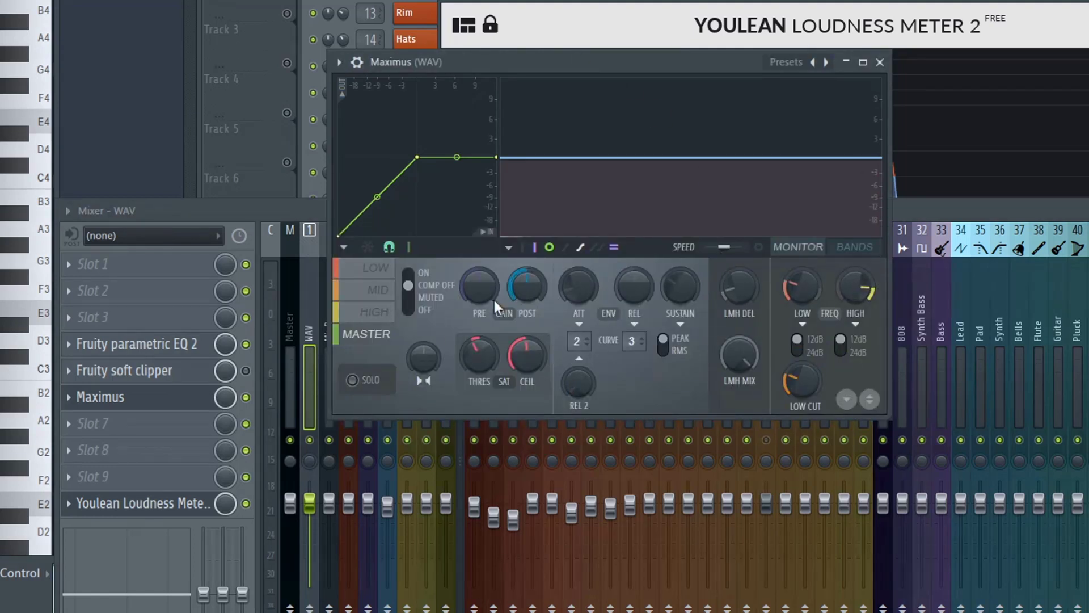
- Examine the compression curves of the Low, Mid, High and Master bands in Maximus, ending on the Low band
click(365, 311)
click(365, 291)
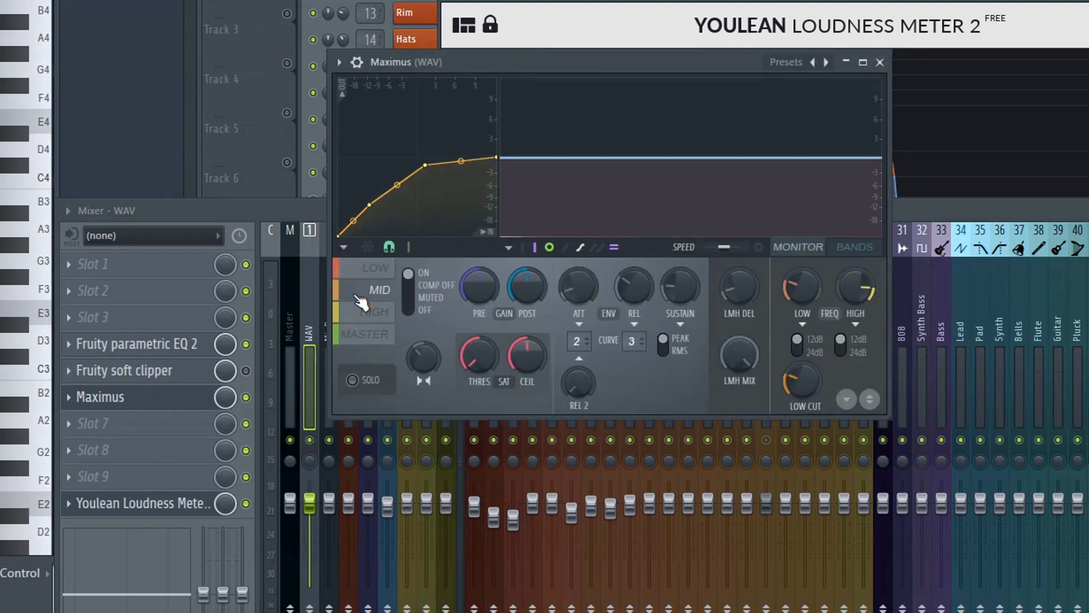
click(369, 271)
click(367, 292)
click(371, 312)
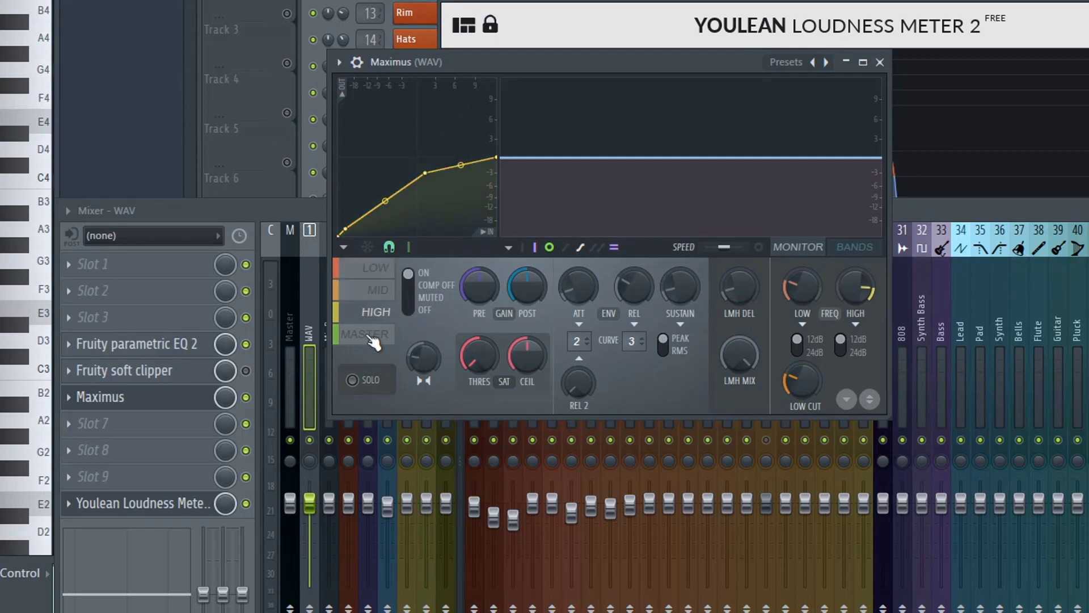
click(369, 335)
click(371, 312)
click(366, 290)
click(368, 271)
click(368, 291)
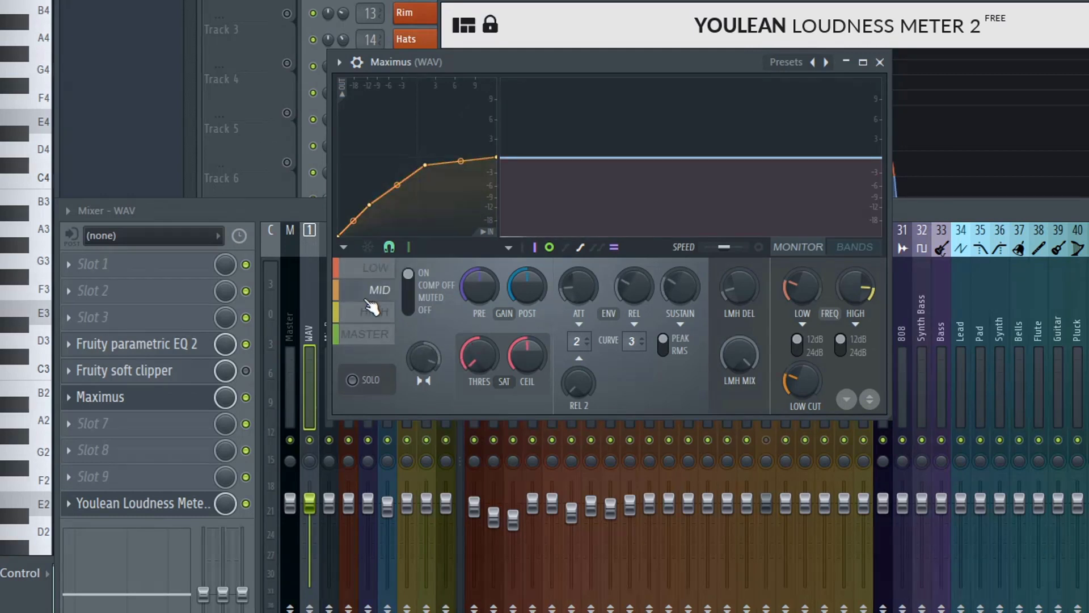
click(371, 312)
click(368, 333)
click(368, 290)
click(368, 275)
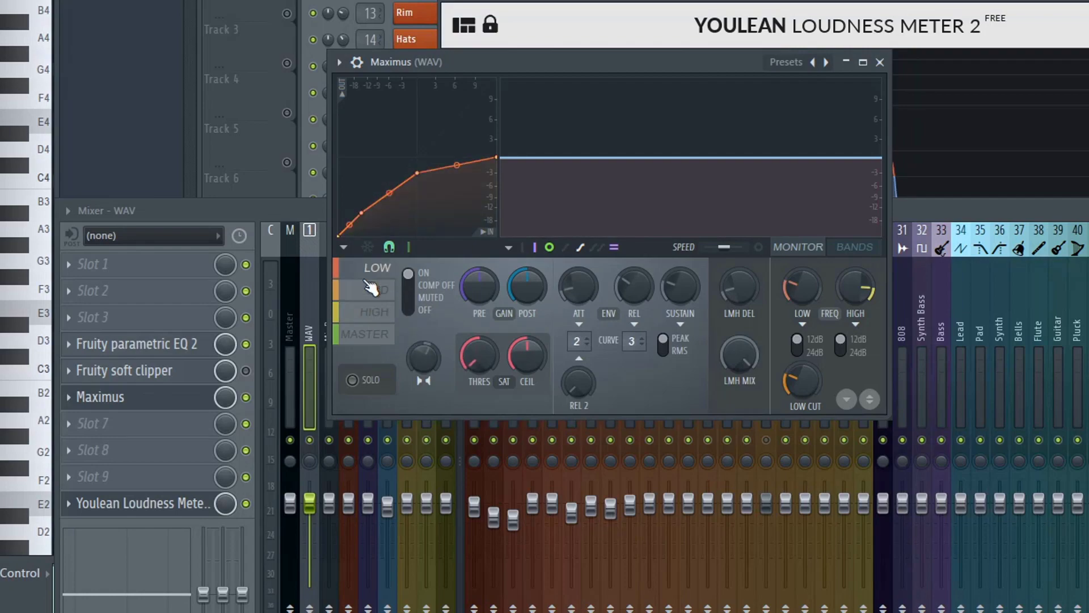
- Bring the mixer forward, view the Drum Bus track's effects, and reselect the WAV track
click(943, 311)
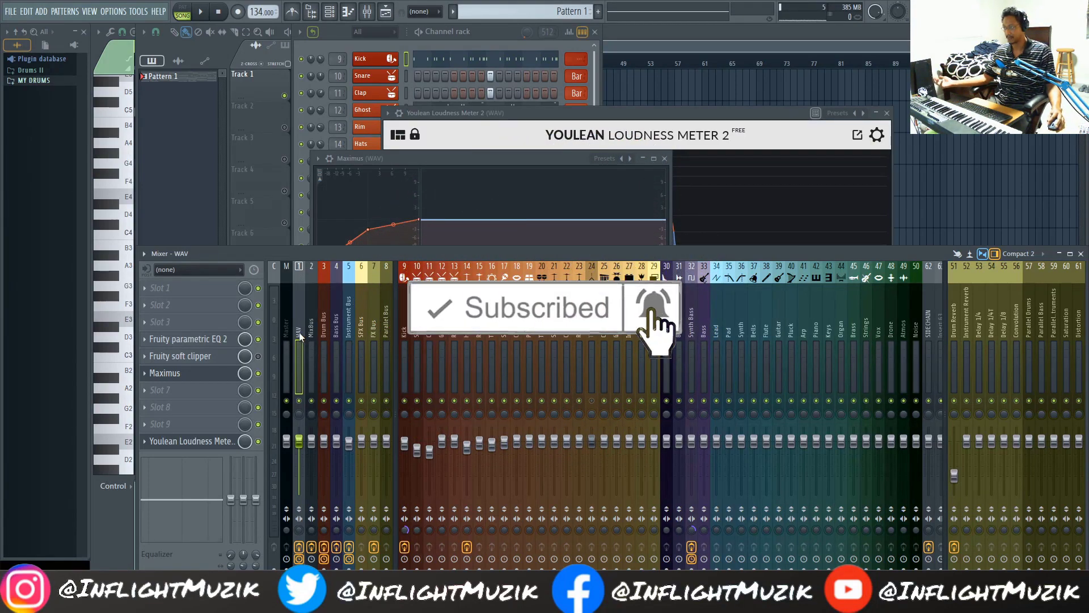
click(335, 334)
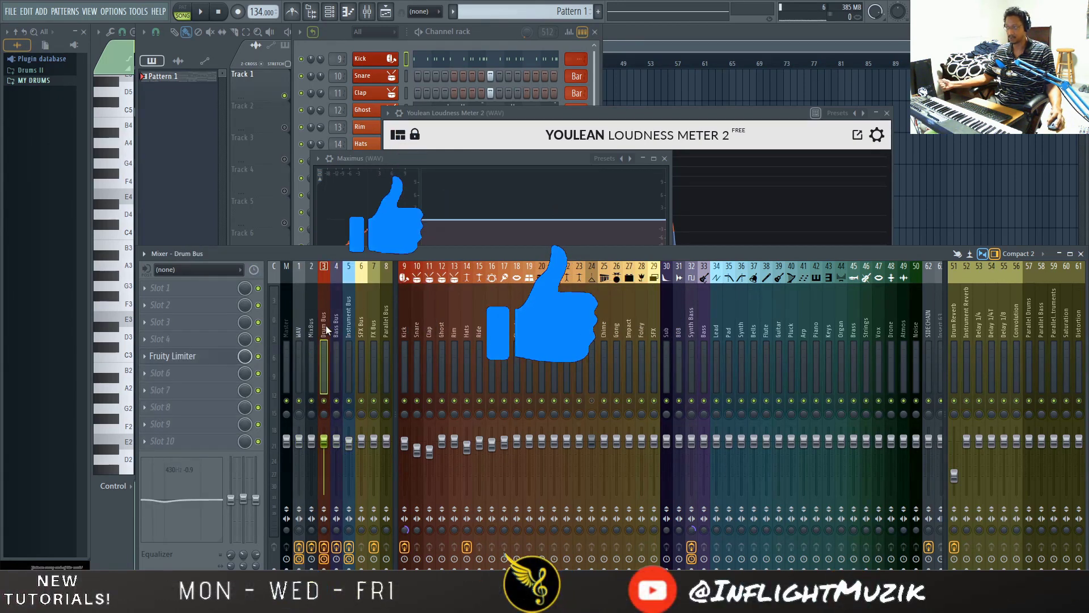
click(299, 332)
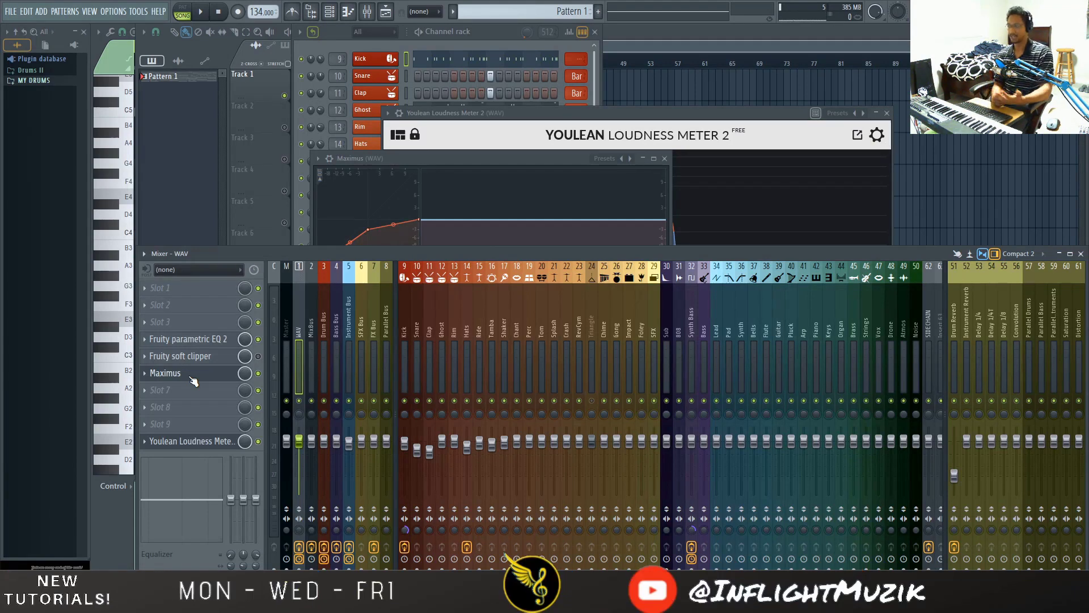
- View Fruity soft clipper on the WAV track, then inspect the Mid, High, Master and Low bands in Maximus
click(180, 356)
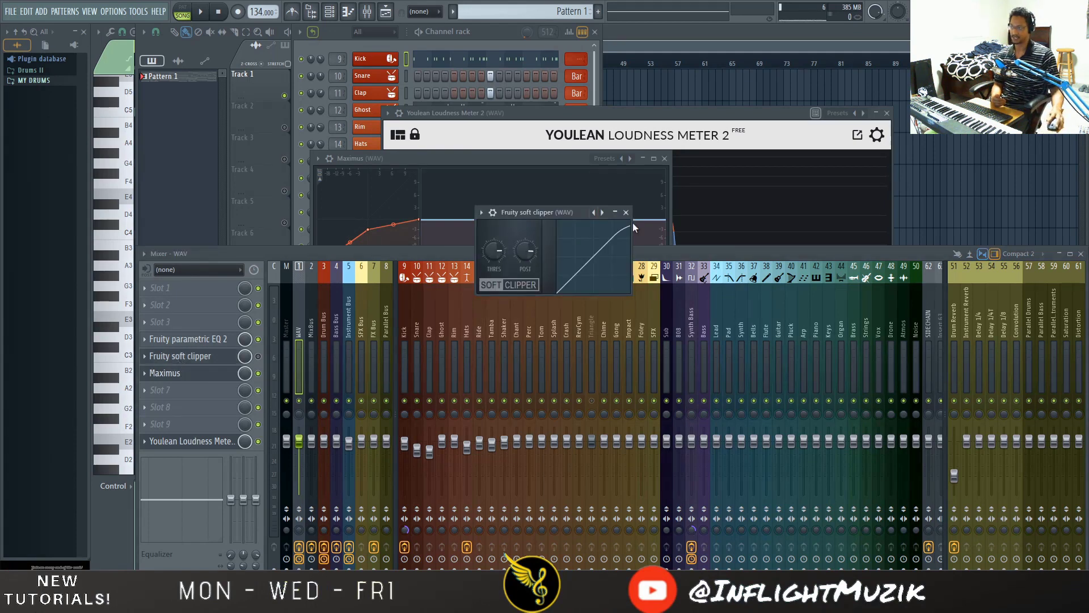
click(201, 374)
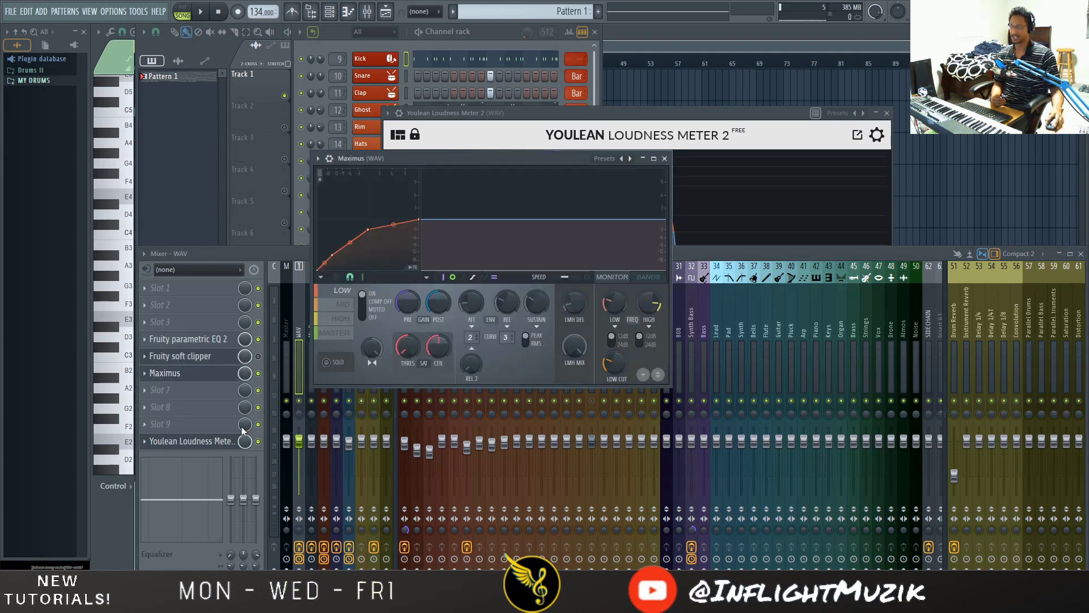
click(339, 305)
click(342, 319)
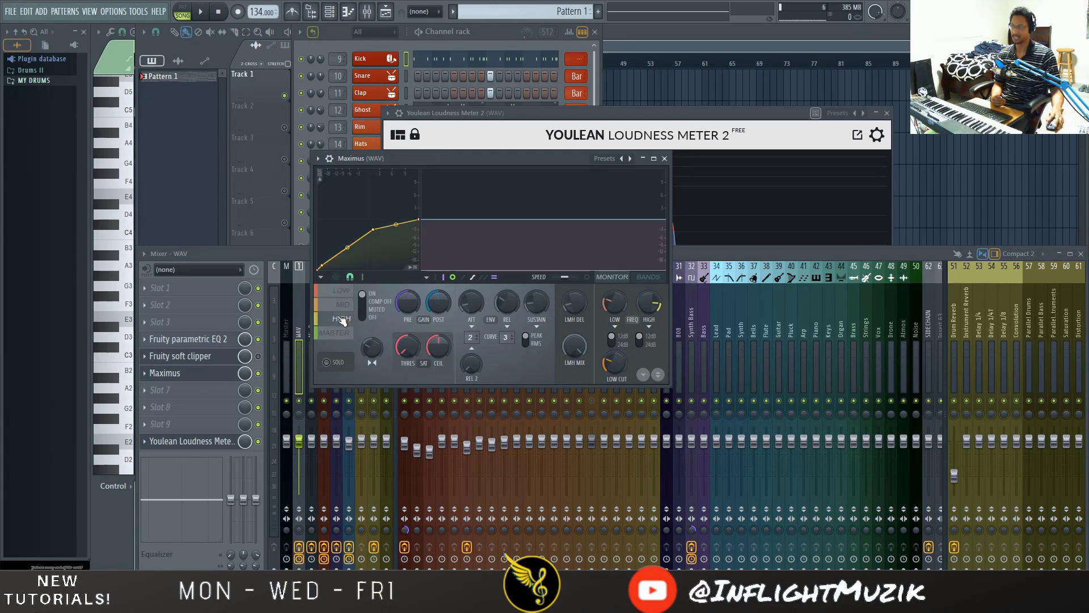
click(344, 333)
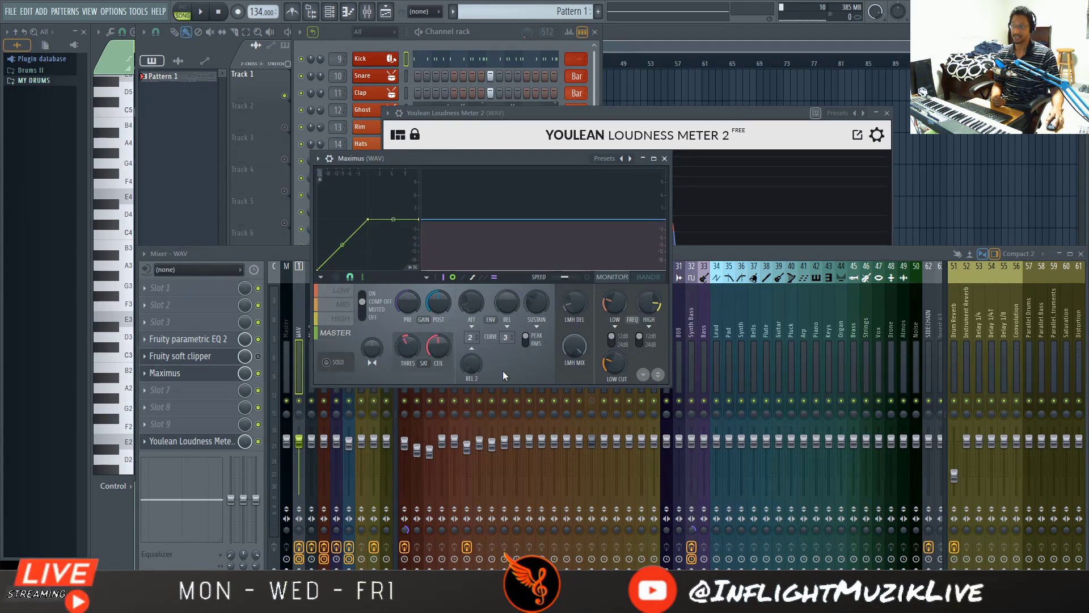
click(342, 291)
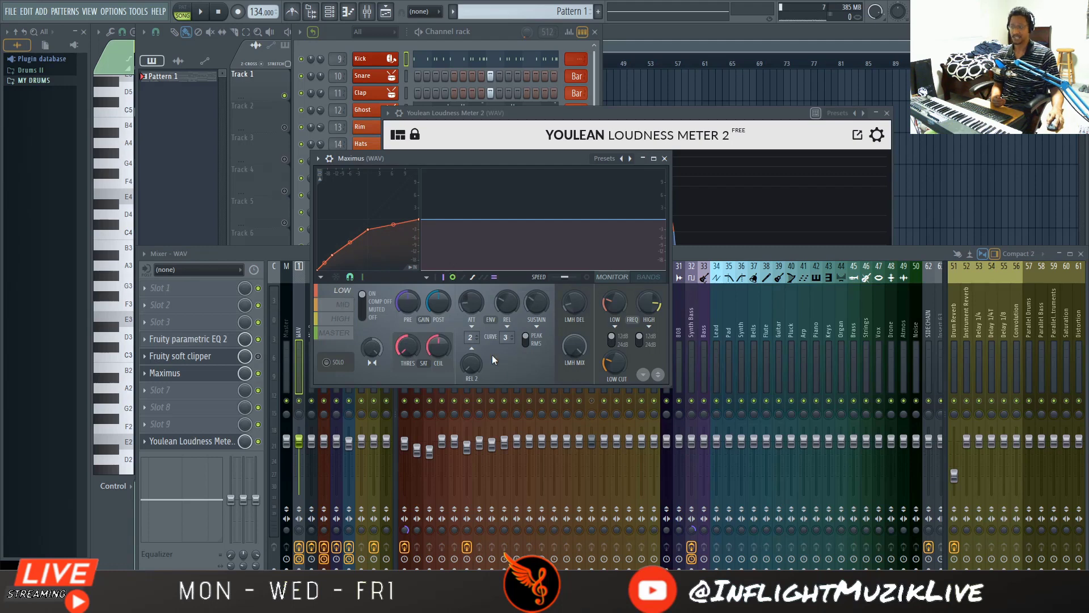
- Examine the Low band's saturation threshold in Maximus and compare it with the Mid and High band settings
mouse_move(412, 339)
mouse_down()
mouse_move(412, 324)
mouse_move(404, 363)
mouse_move(414, 334)
mouse_move(414, 371)
mouse_move(414, 349)
mouse_up()
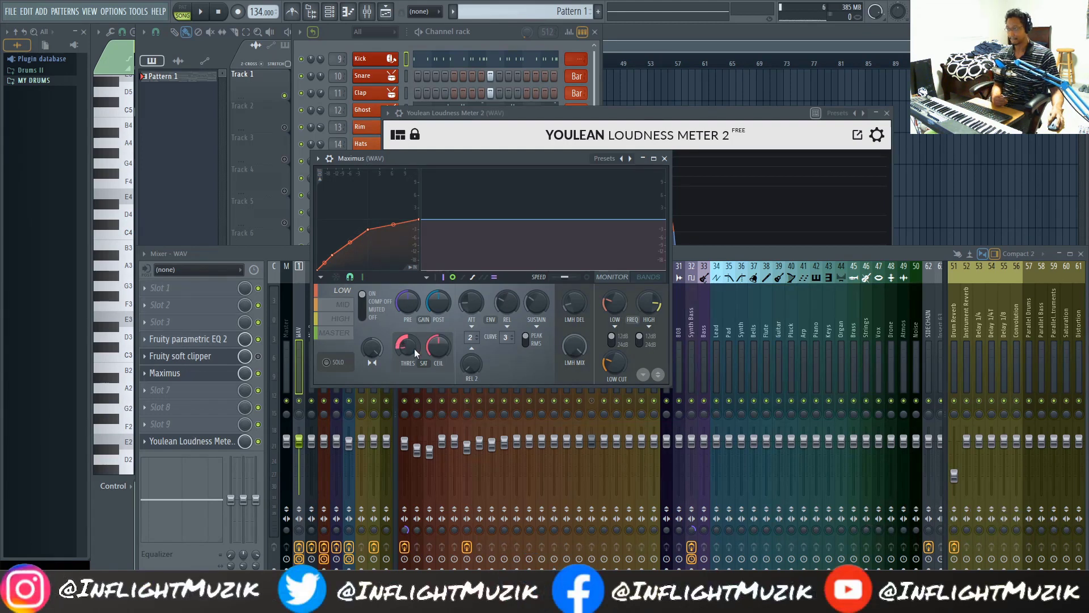
click(344, 305)
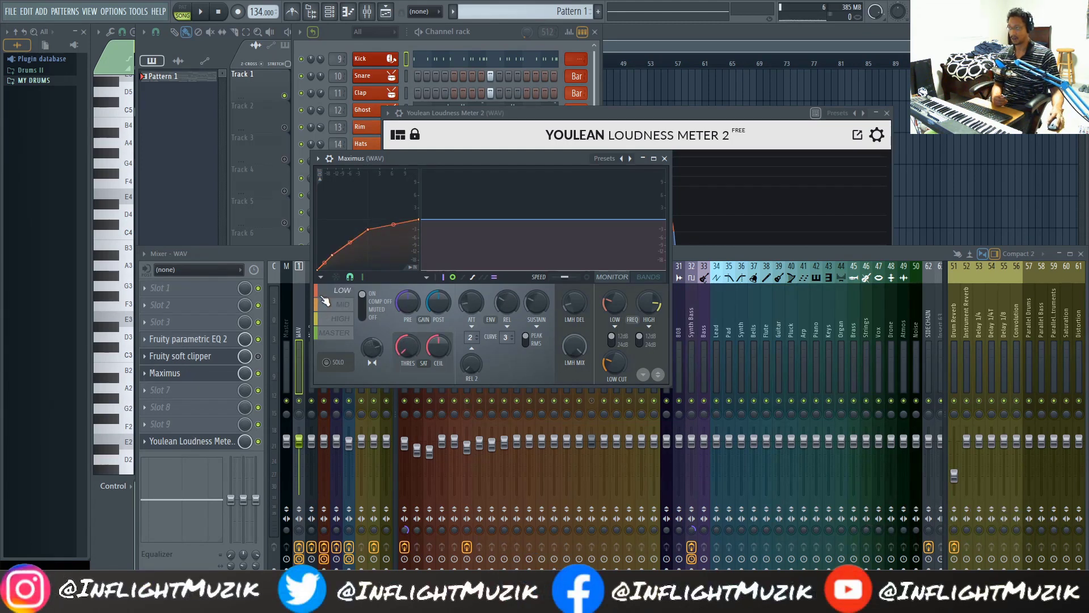
click(339, 318)
click(341, 307)
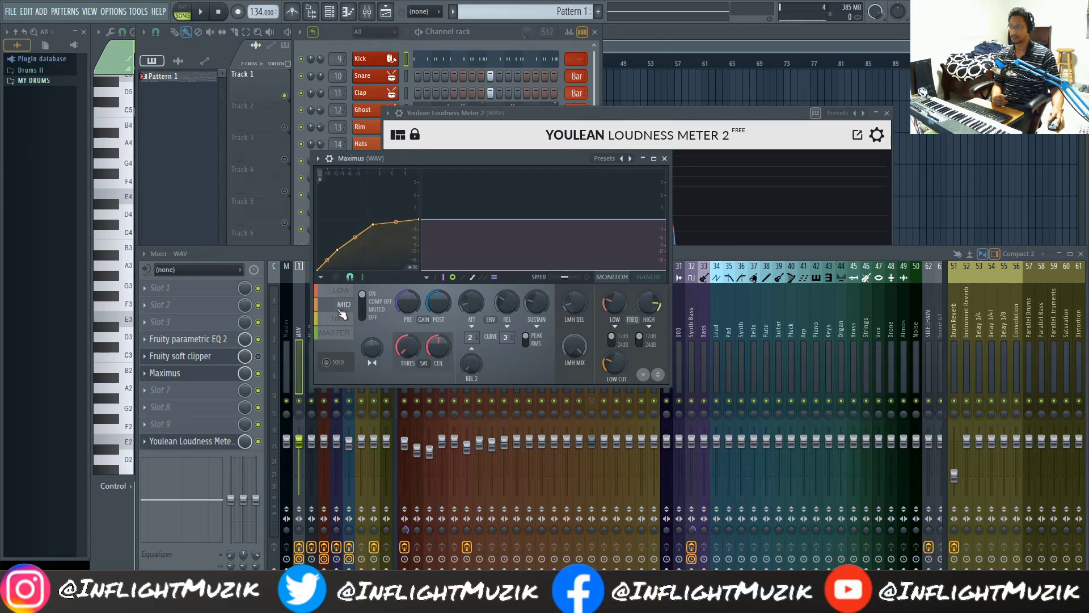
click(338, 321)
click(342, 290)
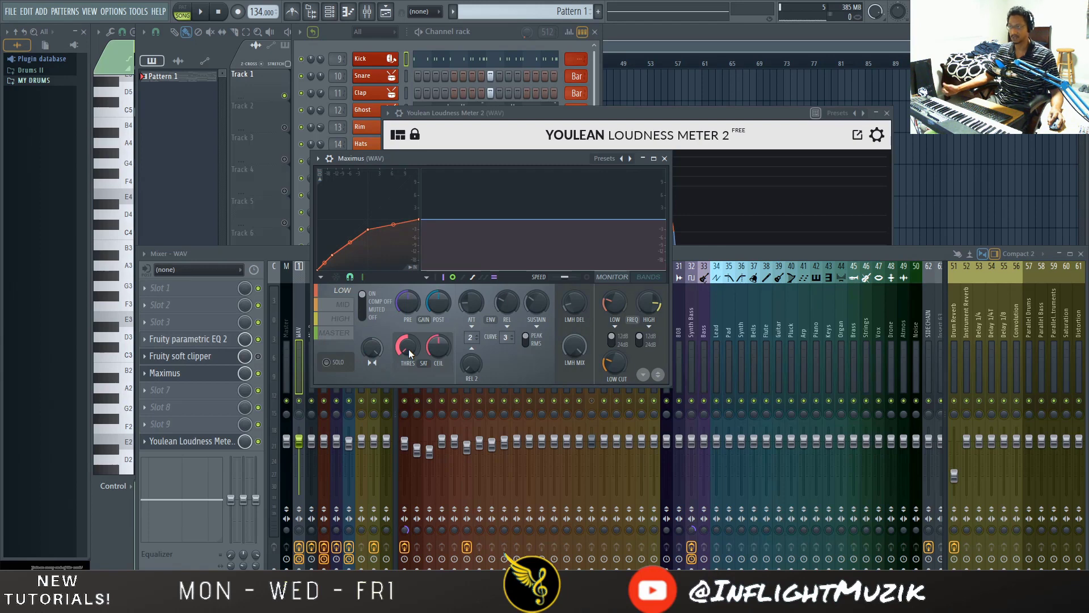
mouse_move(408, 348)
mouse_down()
mouse_move(409, 334)
mouse_move(409, 348)
mouse_up()
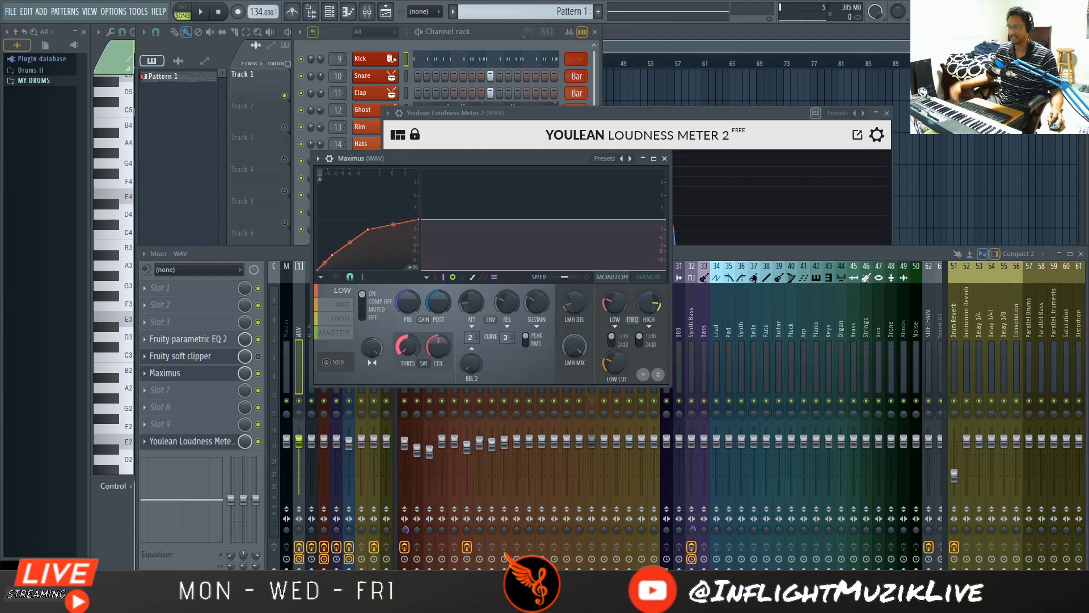
- Display the Master band in Maximus and bring its window in front of the mixer
click(335, 305)
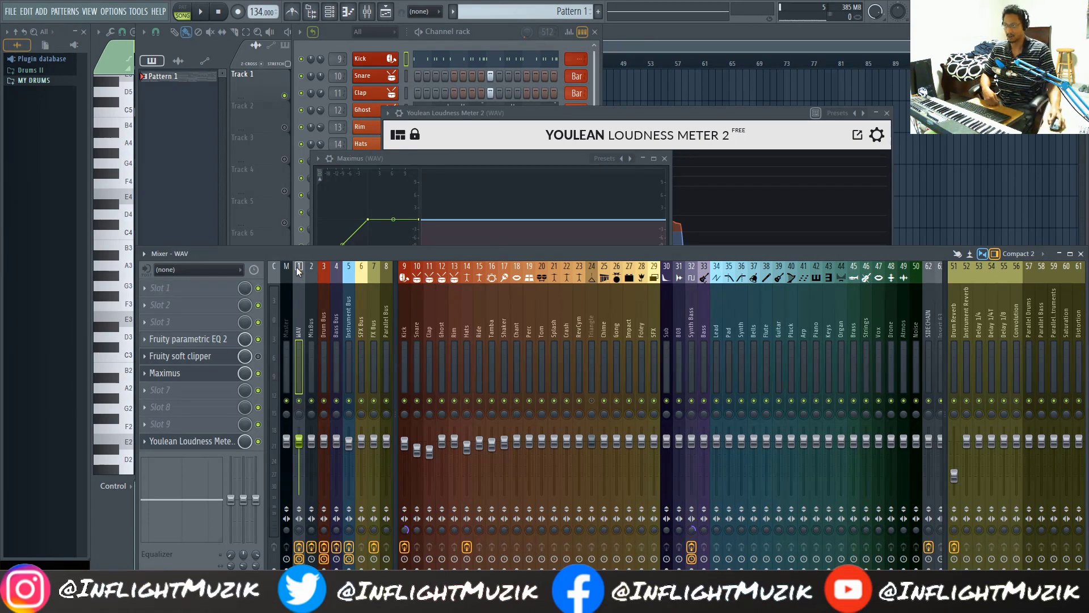
click(499, 158)
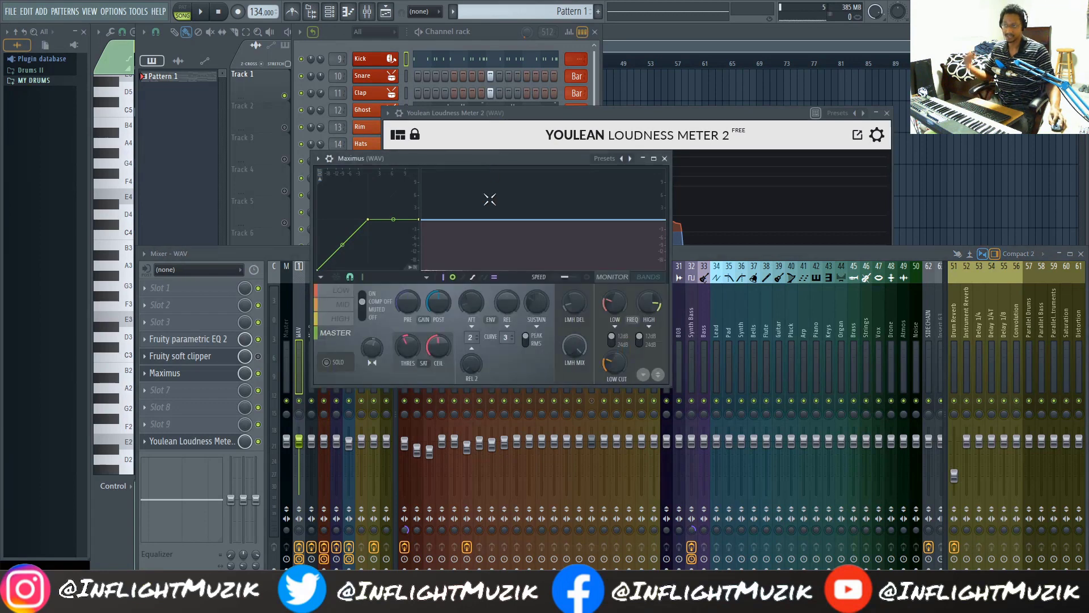